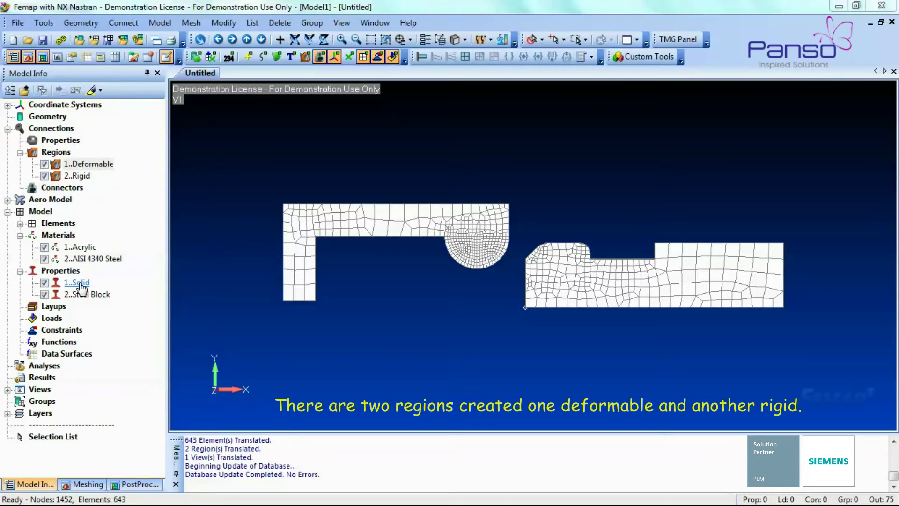
Highlight the Deformable and Rigid contact regions to check them, then restore the mesh display.
{"action": "left_click", "coordinate": [90, 90]}
{"action": "left_click", "coordinate": [86, 165]}
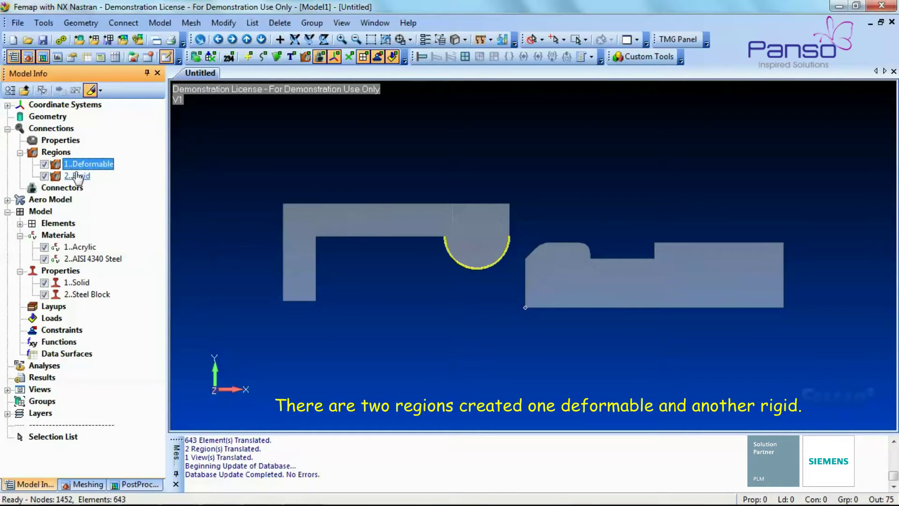
{"action": "left_click", "coordinate": [78, 177]}
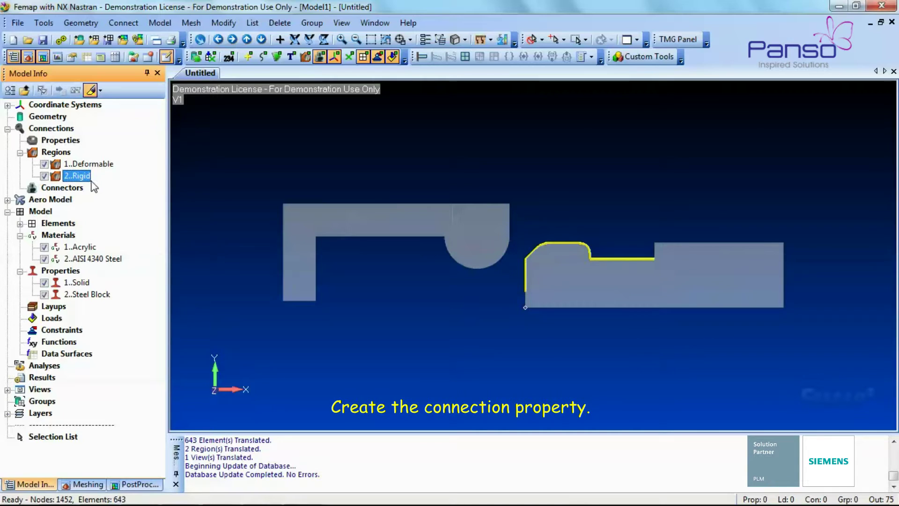
{"action": "left_click", "coordinate": [90, 90]}
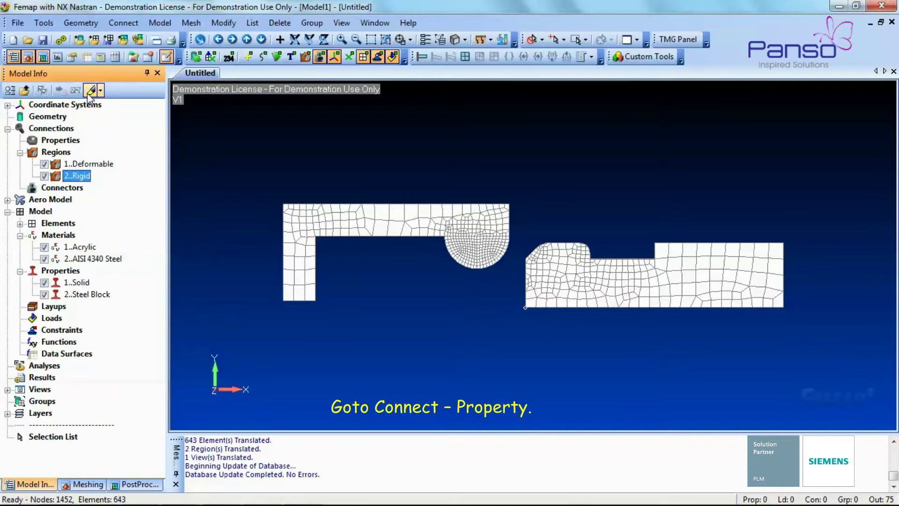
Create connection property 1 titled 'Contact' with Contact type on the NX Adv Nonlin tab.
{"action": "left_click", "coordinate": [124, 24]}
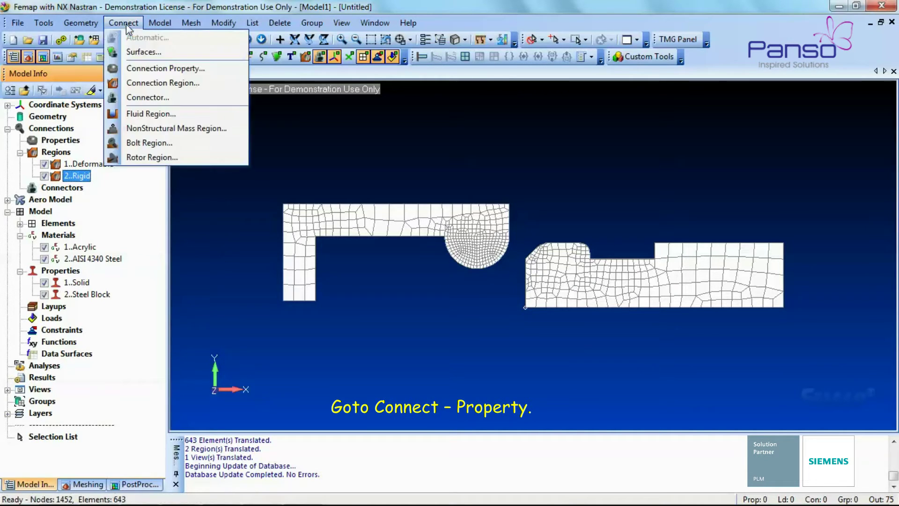
{"action": "left_click", "coordinate": [143, 69]}
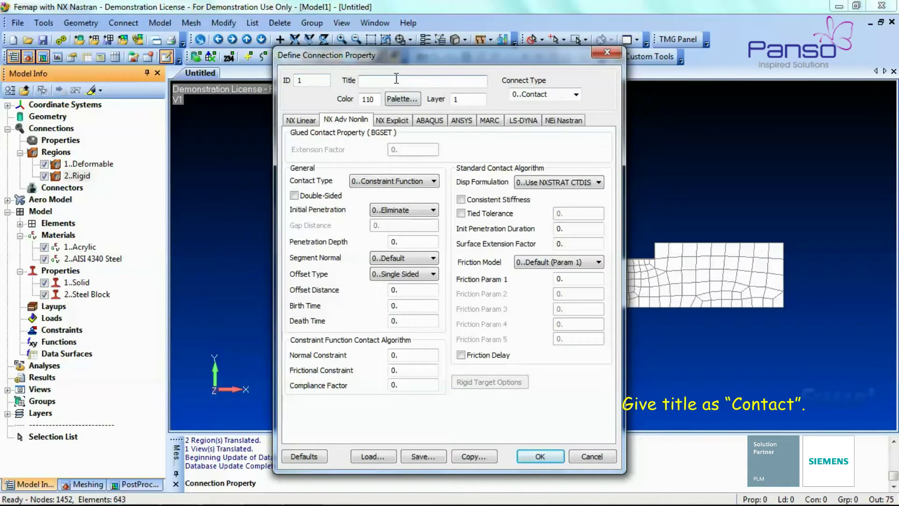
{"action": "left_click", "coordinate": [396, 78]}
{"action": "type", "text": "Contact"}
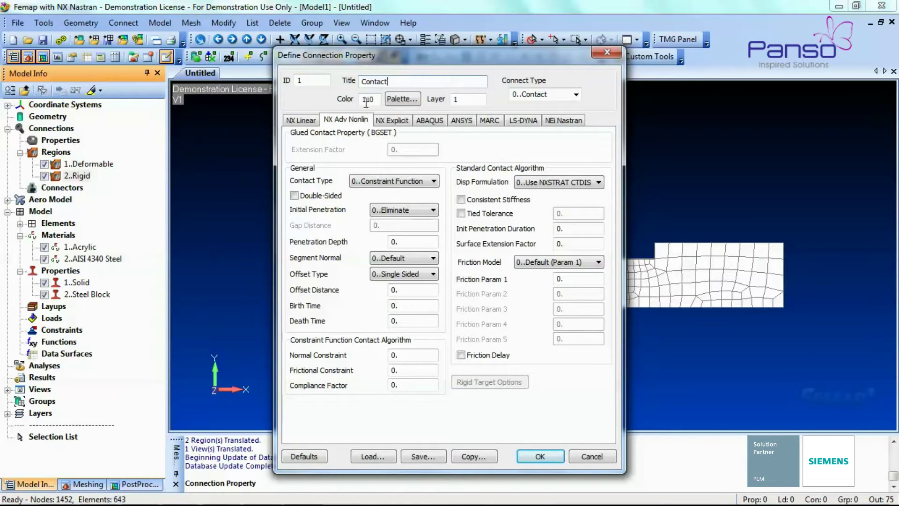
{"action": "left_click", "coordinate": [357, 120]}
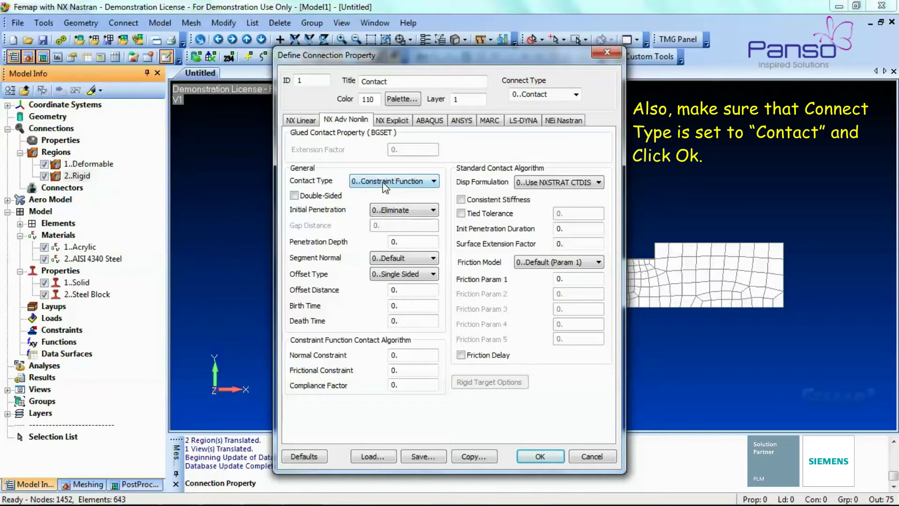
{"action": "left_click", "coordinate": [539, 458]}
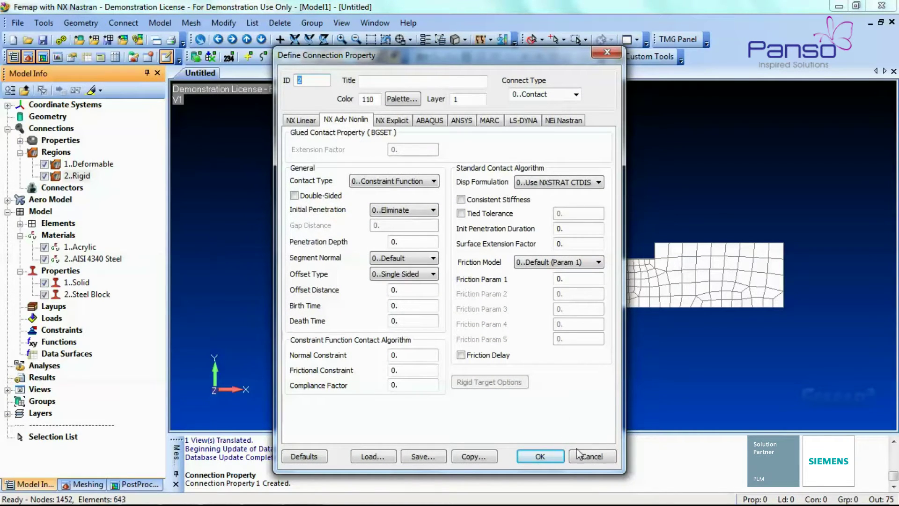
{"action": "left_click", "coordinate": [590, 459]}
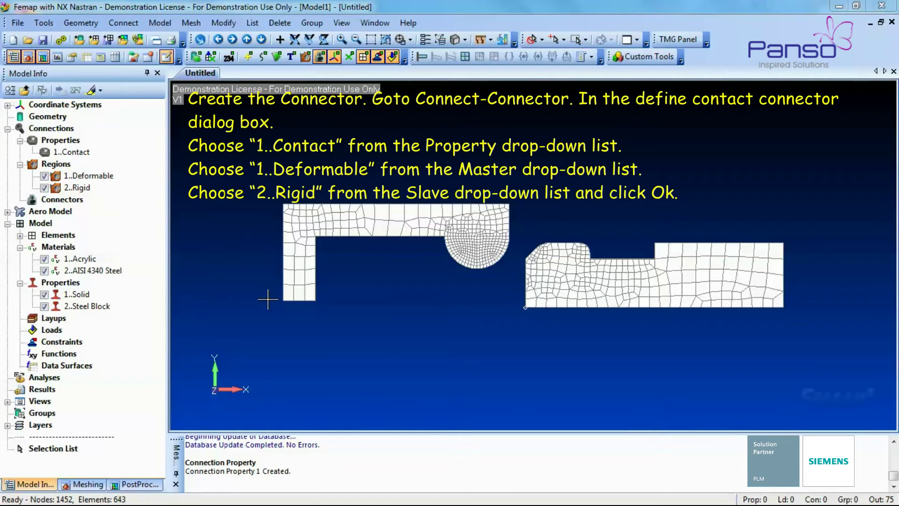
Create Connector 1 with the Contact property, master 1..Deformable and slave 2..Rigid.
{"action": "left_click", "coordinate": [131, 23]}
{"action": "left_click", "coordinate": [151, 97]}
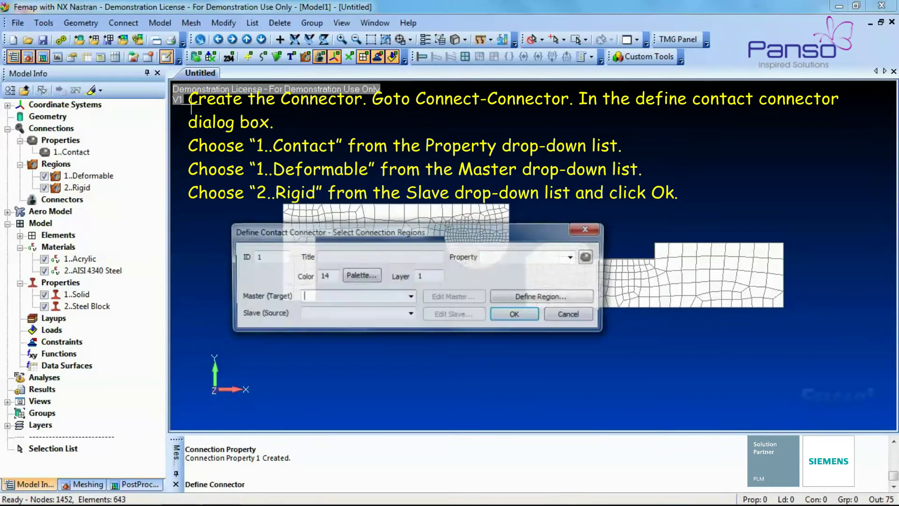
{"action": "left_click", "coordinate": [573, 257]}
{"action": "left_click", "coordinate": [572, 272]}
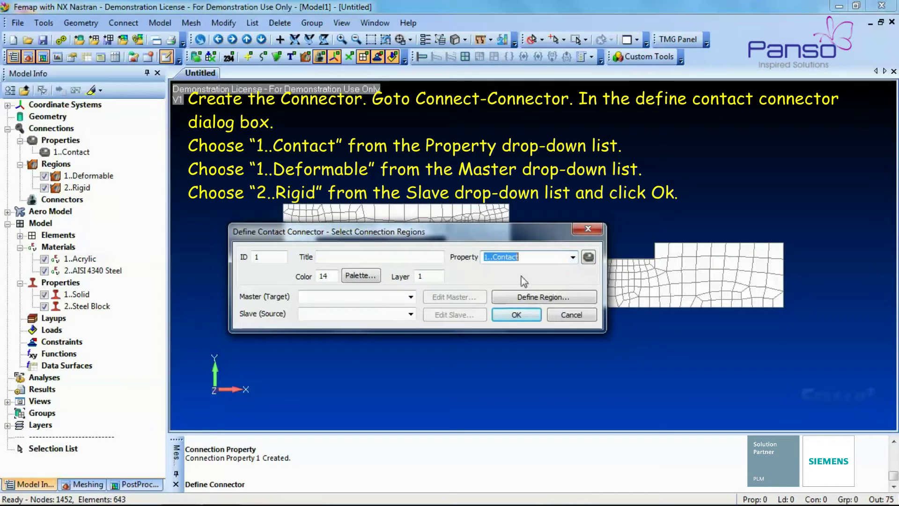
{"action": "left_click", "coordinate": [410, 297]}
{"action": "left_click", "coordinate": [406, 309]}
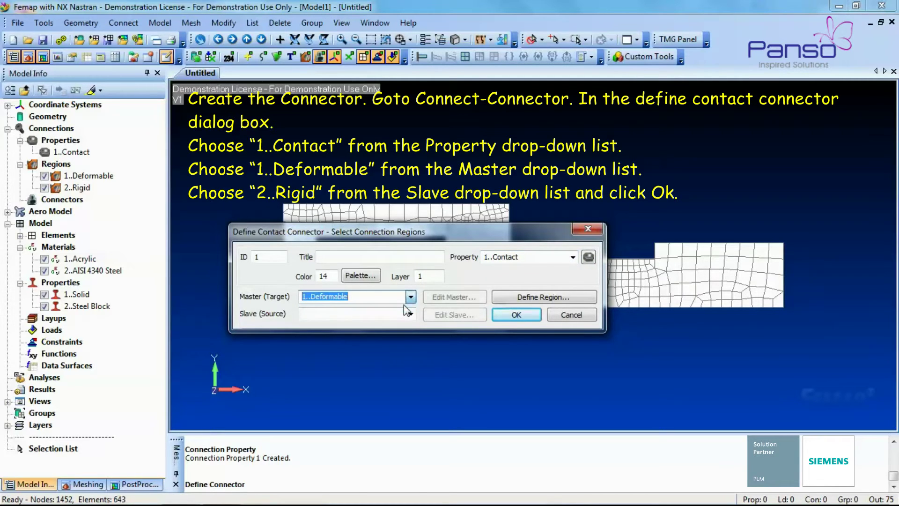
{"action": "left_click", "coordinate": [410, 314]}
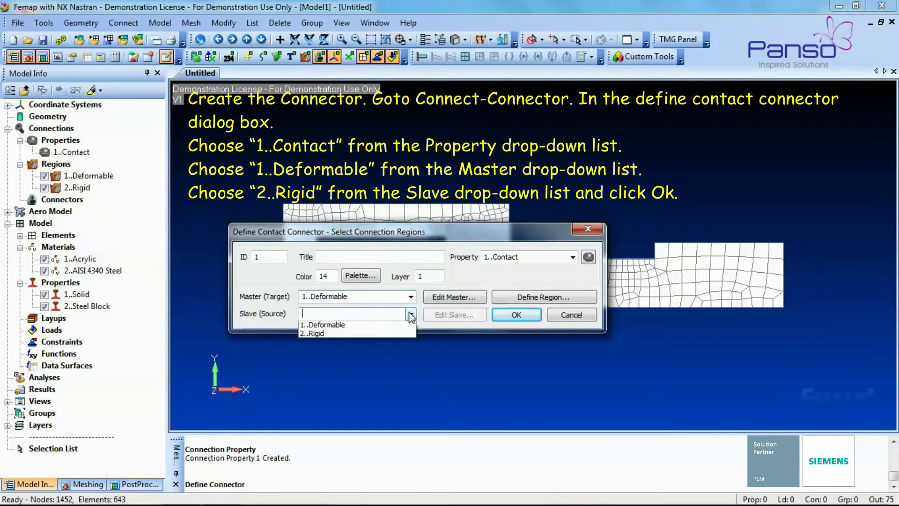
{"action": "left_click", "coordinate": [402, 334]}
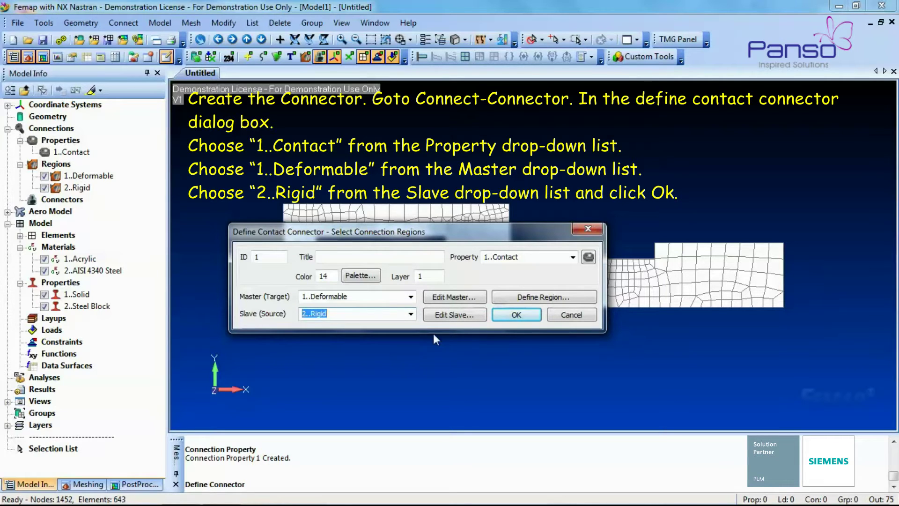
{"action": "left_click", "coordinate": [515, 315]}
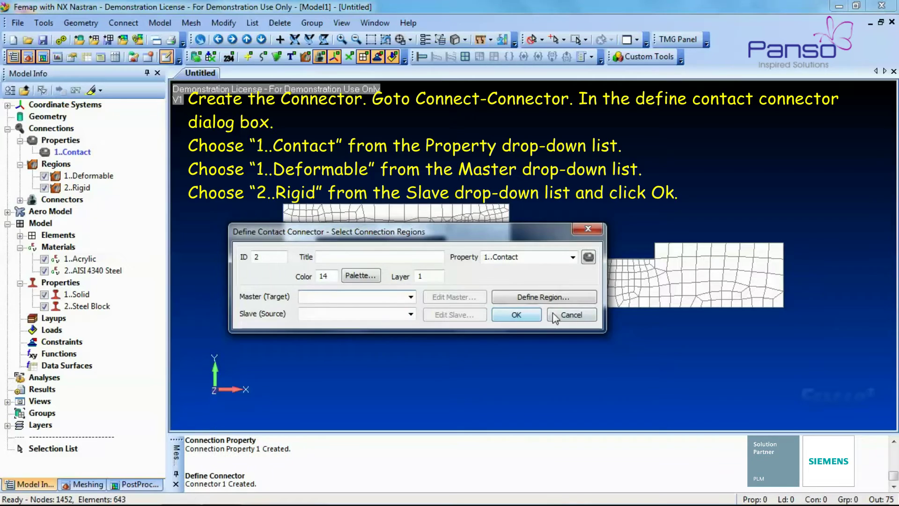
{"action": "left_click", "coordinate": [567, 315]}
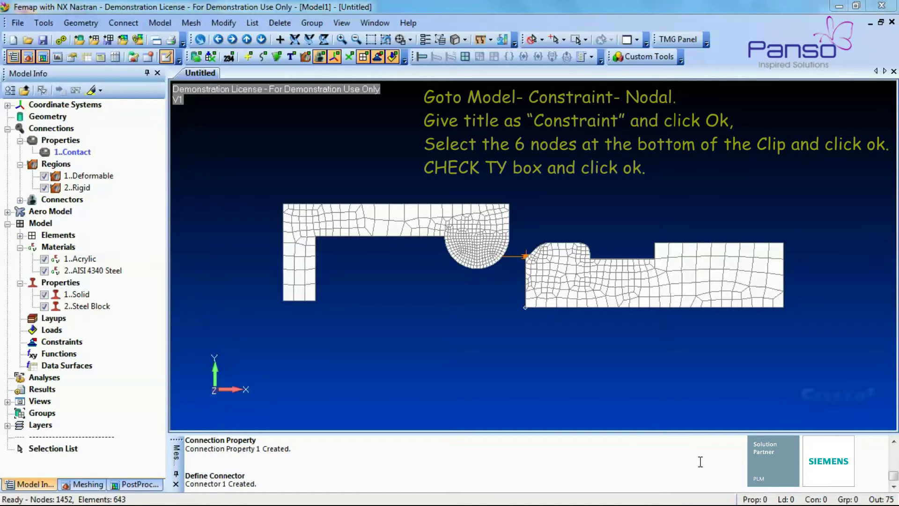
Create a nodal constraint set titled 'Constraint'.
{"action": "left_click", "coordinate": [159, 23]}
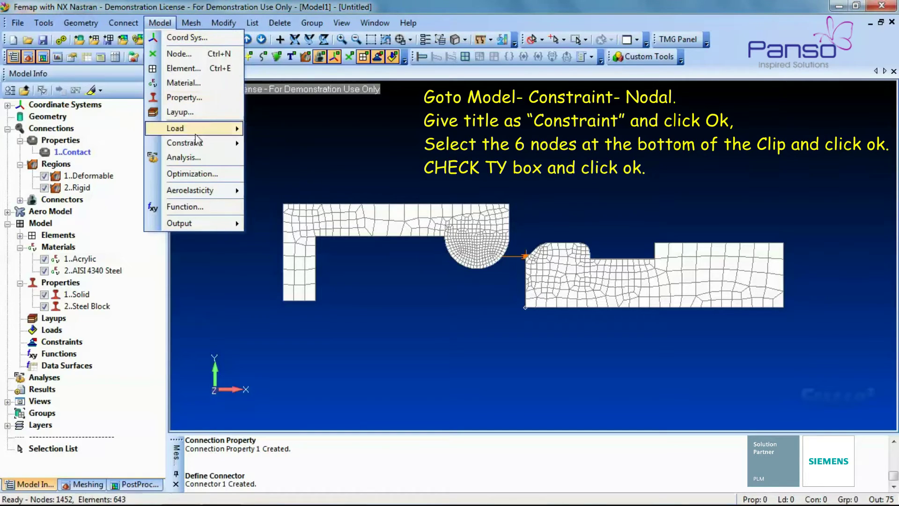
{"action": "mouse_move", "coordinate": [202, 146]}
{"action": "left_click", "coordinate": [277, 161]}
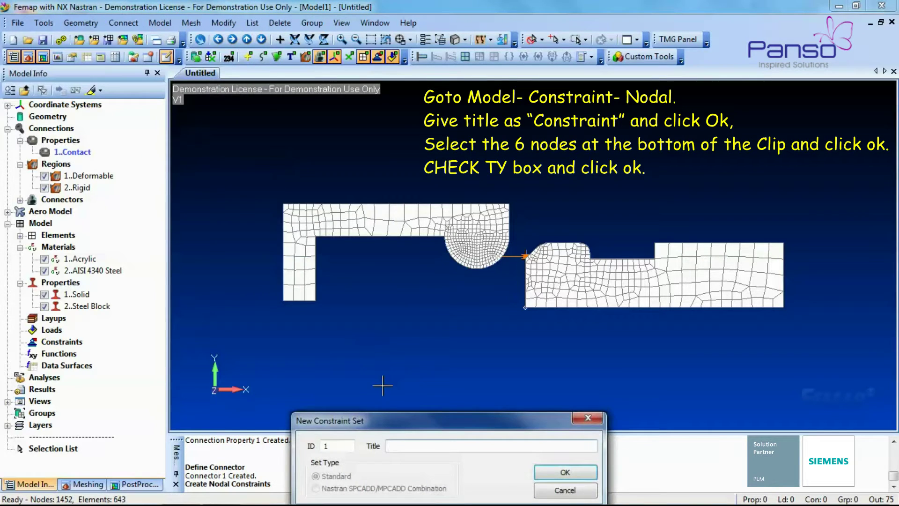
{"action": "left_click_drag", "start_coordinate": [398, 429], "coordinate": [382, 141]}
{"action": "left_click", "coordinate": [384, 159]}
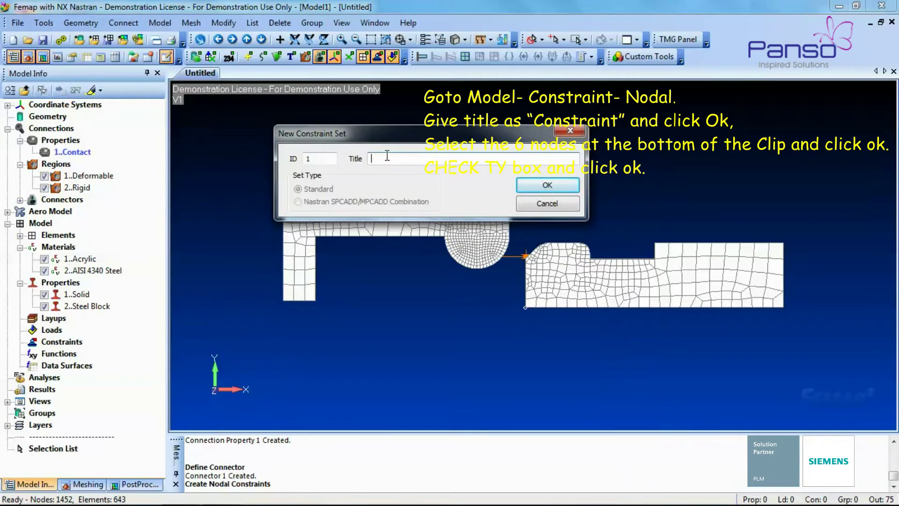
{"action": "type", "text": "Constraint"}
{"action": "key", "text": "Return"}
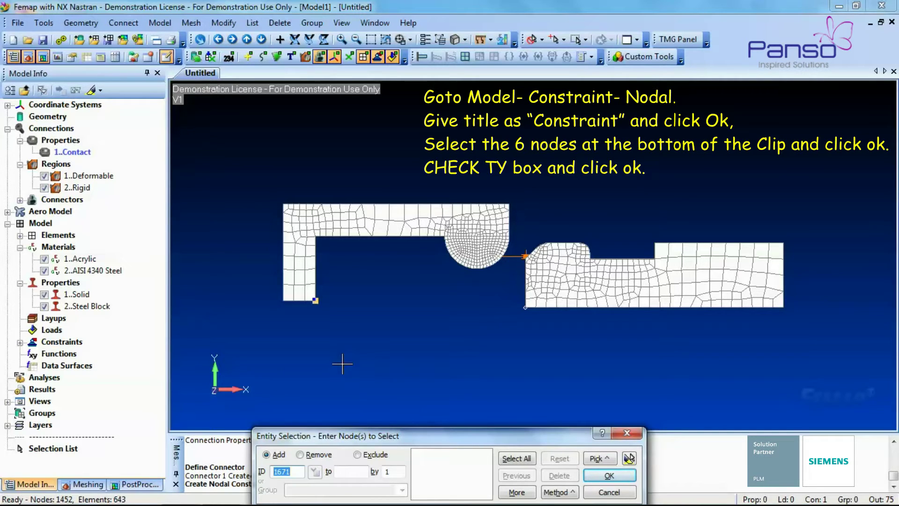
Fix the six nodes along the clip's bottom in TY.
{"action": "left_click_drag", "start_coordinate": [269, 294], "coordinate": [319, 320]}
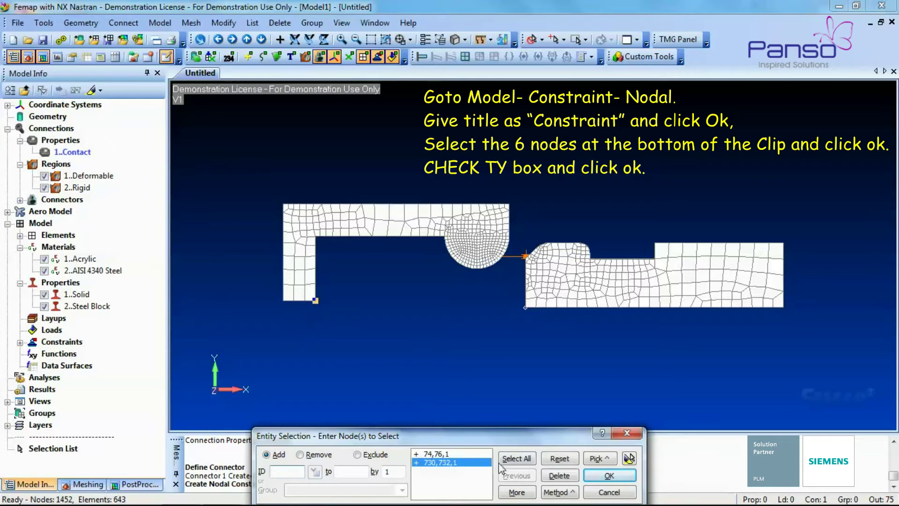
{"action": "left_click", "coordinate": [600, 480]}
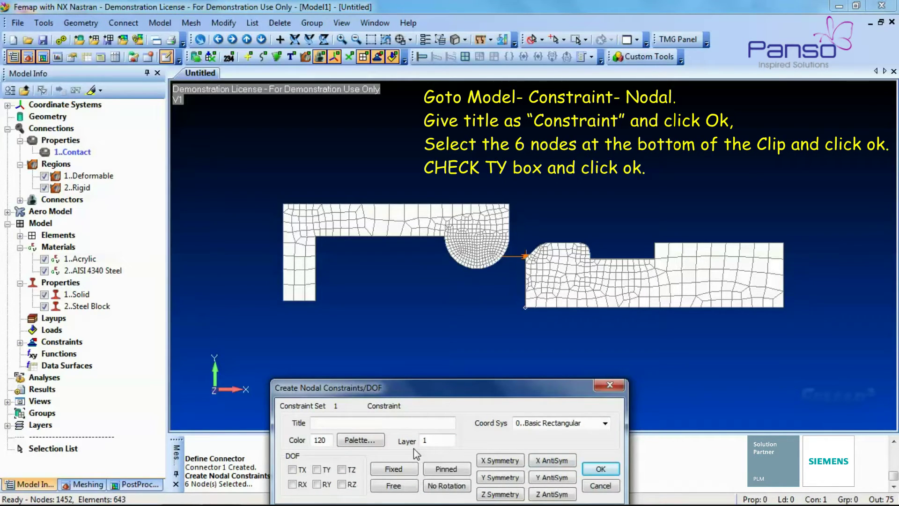
{"action": "left_click", "coordinate": [317, 469]}
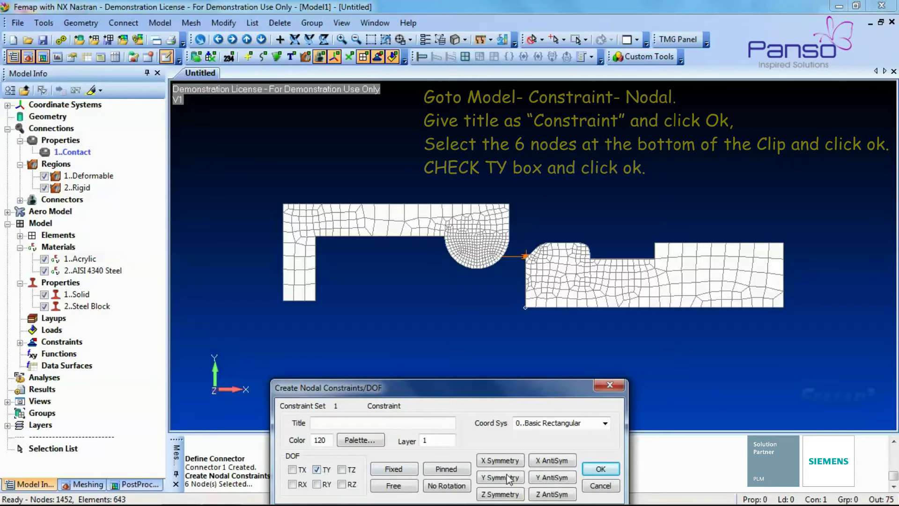
{"action": "left_click", "coordinate": [601, 469]}
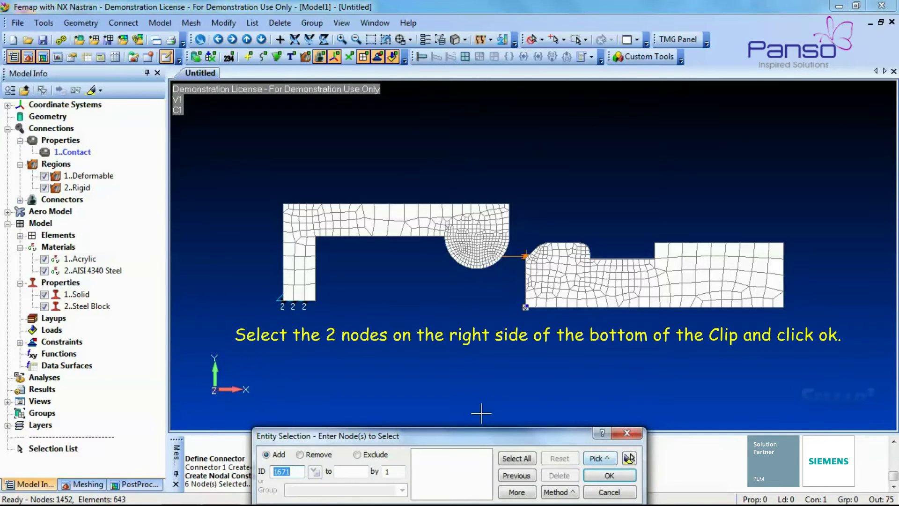
Fix the two bottom-right clip nodes in TX and TY.
{"action": "left_click", "coordinate": [314, 298]}
{"action": "left_click", "coordinate": [305, 300]}
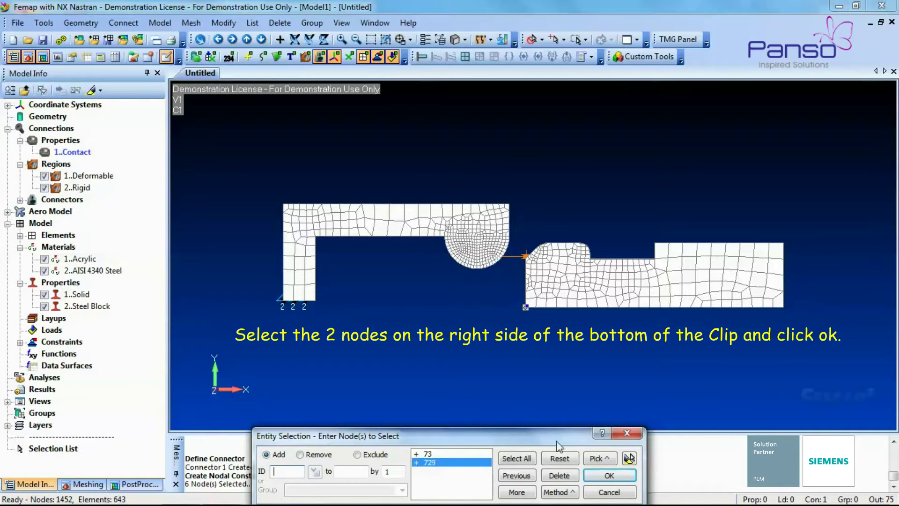
{"action": "left_click", "coordinate": [609, 475]}
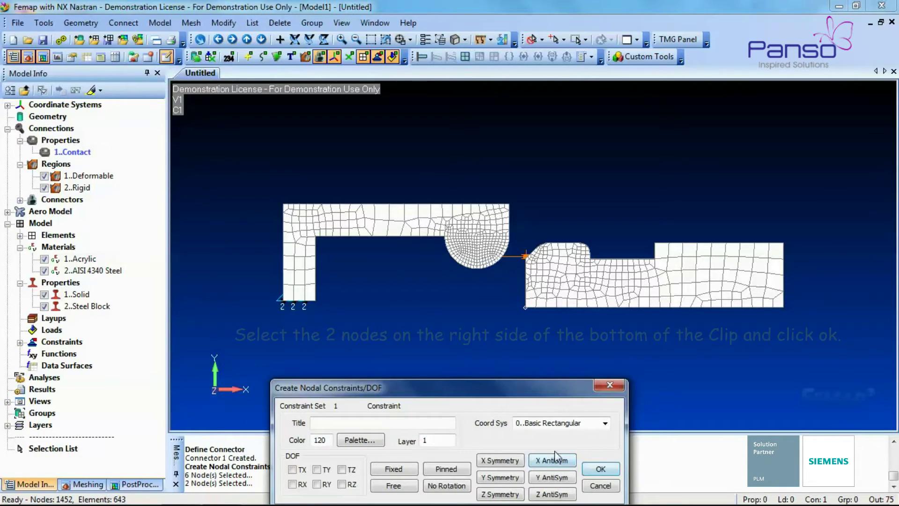
{"action": "left_click", "coordinate": [317, 469]}
{"action": "left_click", "coordinate": [292, 469]}
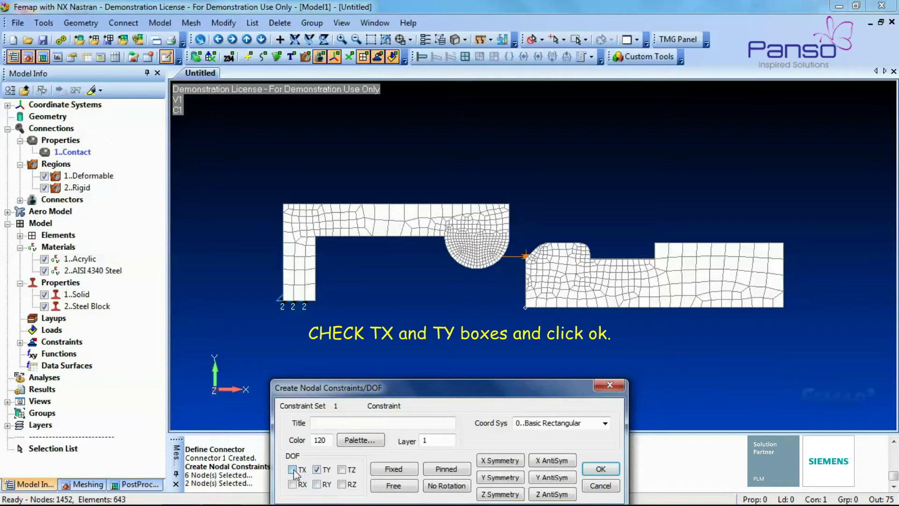
{"action": "left_click", "coordinate": [600, 470]}
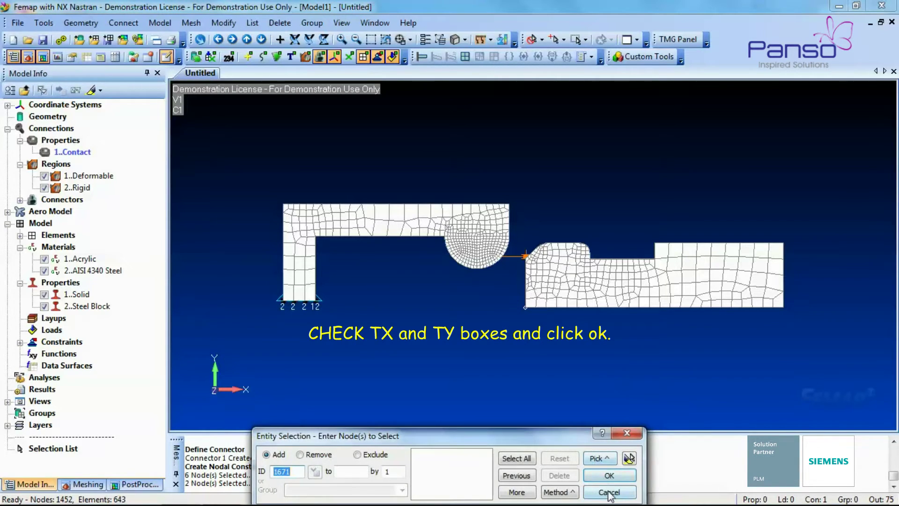
{"action": "left_click", "coordinate": [609, 493]}
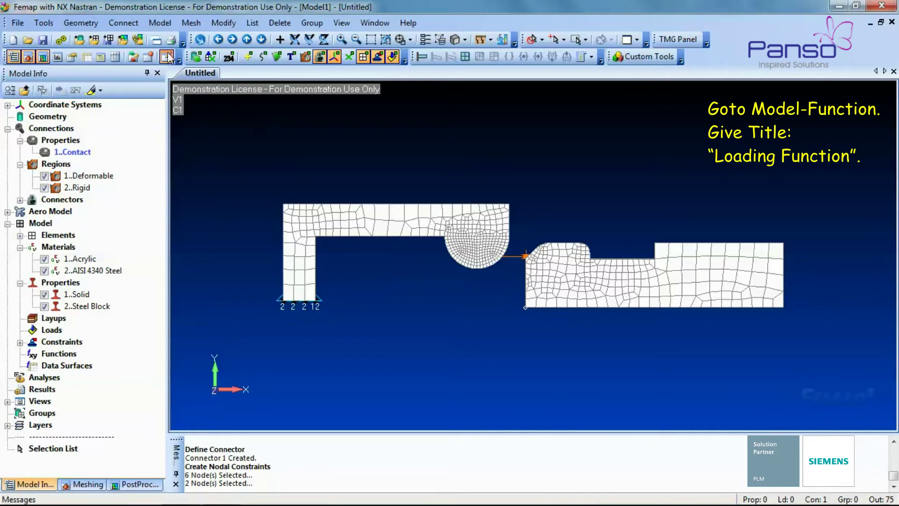
Start a new function titled 'Loading Function' of type 1..vs. Time.
{"action": "left_click", "coordinate": [160, 23]}
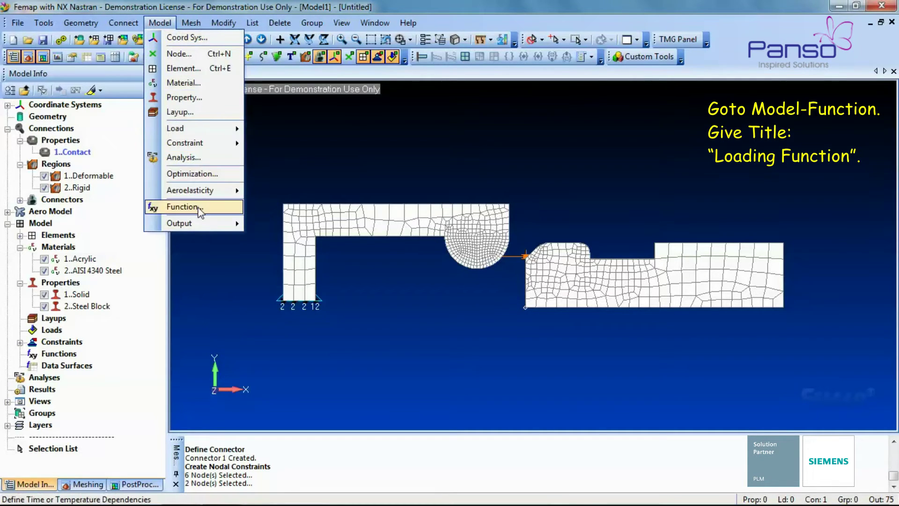
{"action": "left_click", "coordinate": [183, 206]}
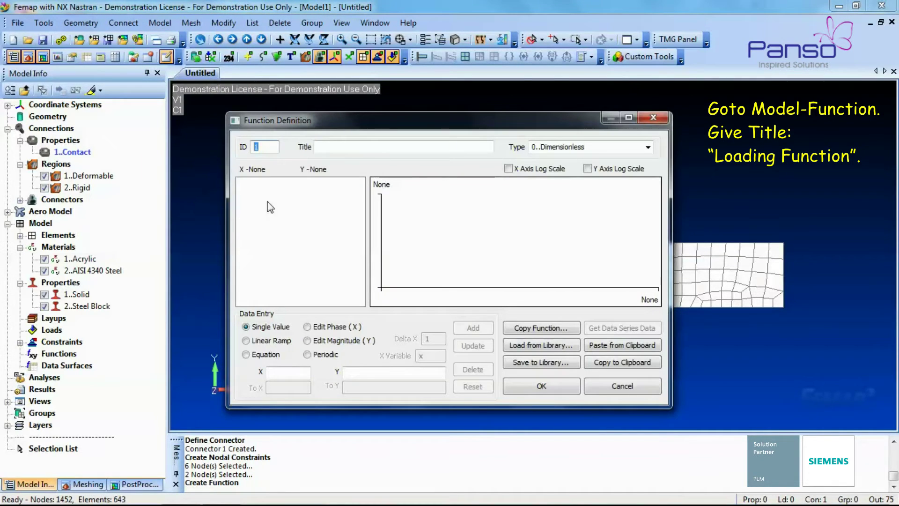
{"action": "left_click", "coordinate": [351, 146]}
{"action": "type", "text": "Loadin"}
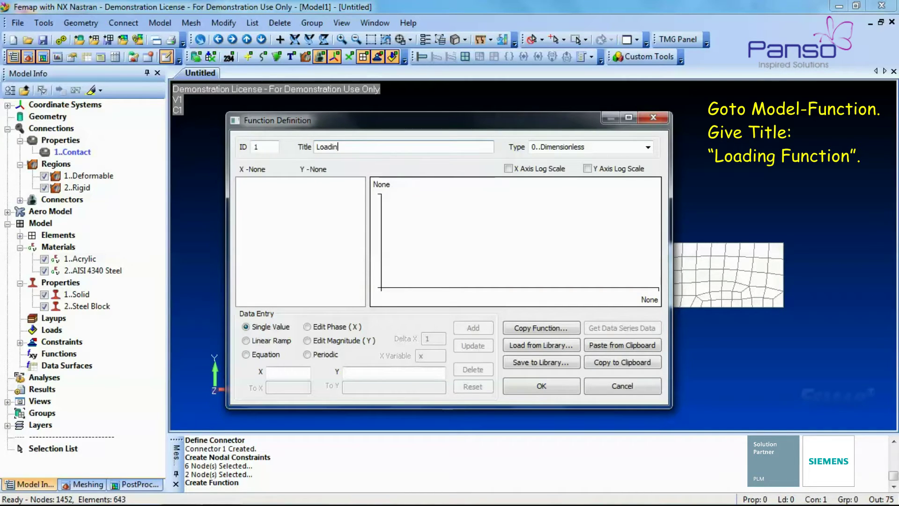
{"action": "type", "text": "g Fun"}
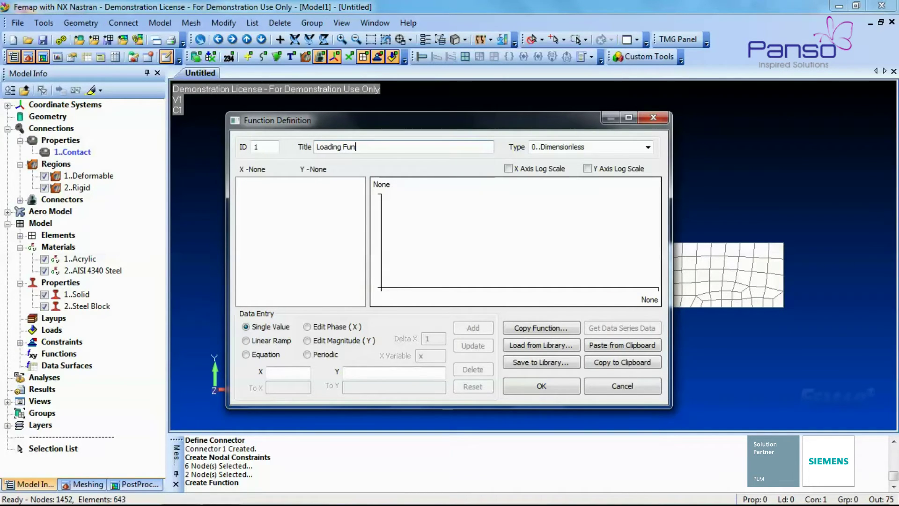
{"action": "type", "text": "ction"}
{"action": "left_click", "coordinate": [649, 149]}
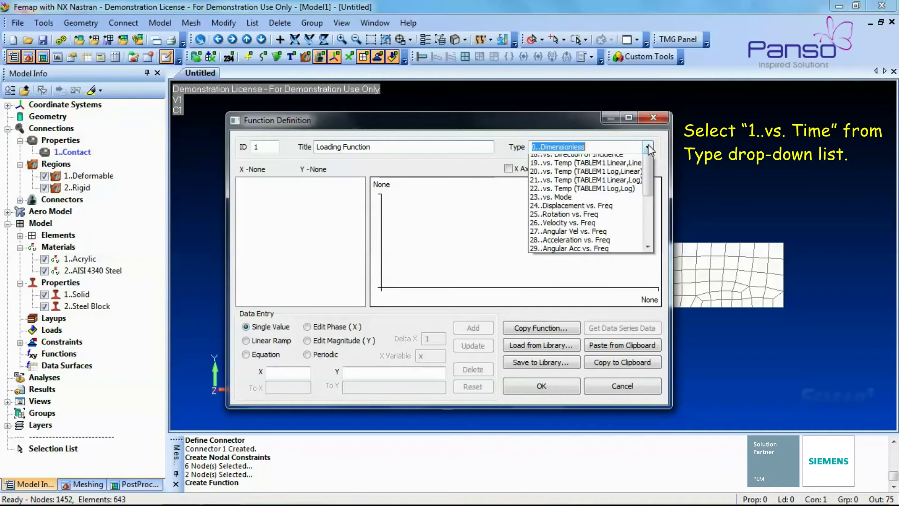
{"action": "left_click", "coordinate": [620, 170]}
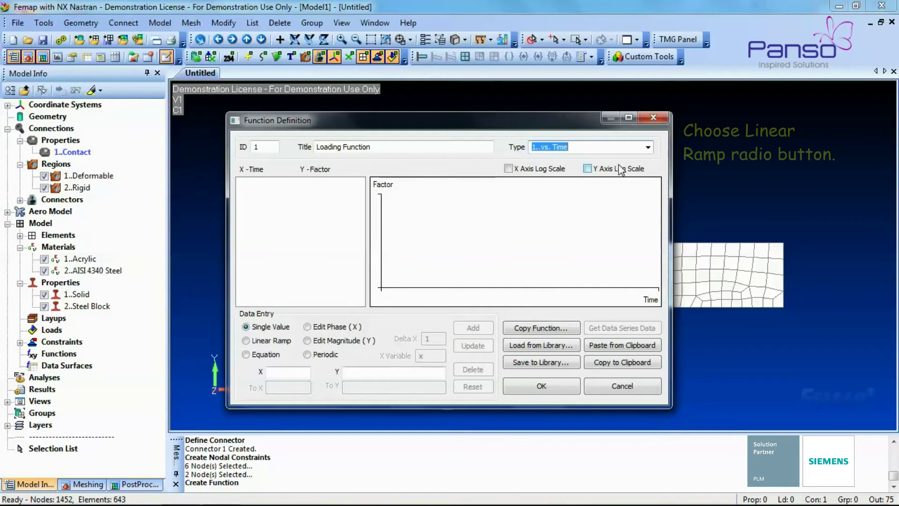
Fill it with a linear ramp: X 0 to 1 in 0.01 steps, Y 0 to 1, and save.
{"action": "left_click", "coordinate": [275, 341]}
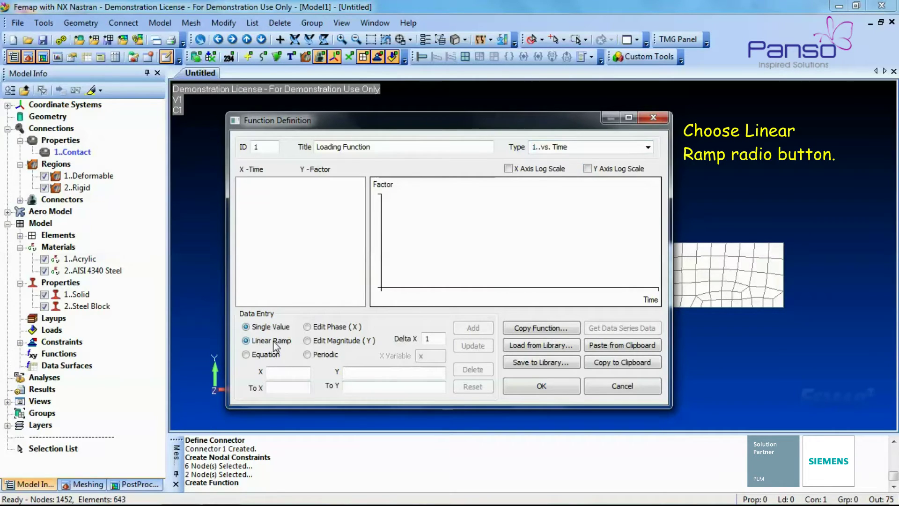
{"action": "left_click", "coordinate": [282, 371]}
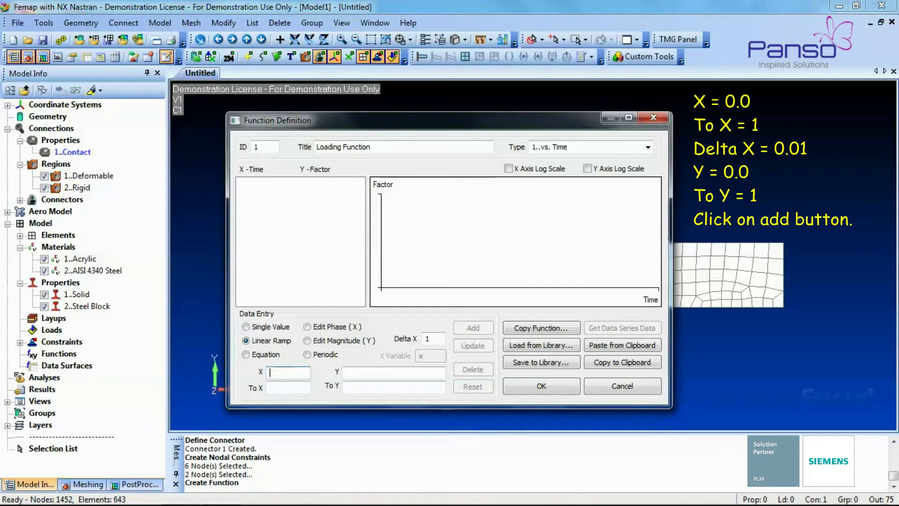
{"action": "type", "text": "0"}
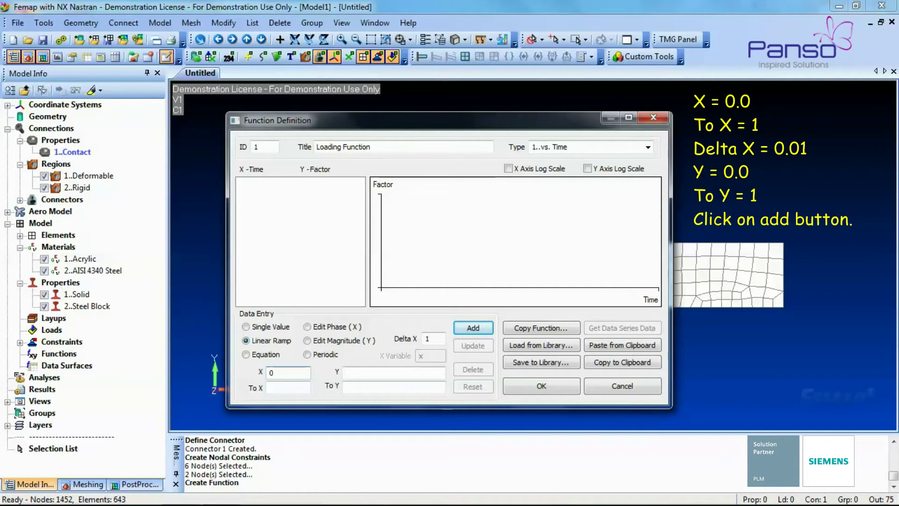
{"action": "left_click", "coordinate": [287, 387]}
{"action": "type", "text": "1"}
{"action": "double_click", "coordinate": [428, 338]}
{"action": "type", "text": "0.01"}
{"action": "left_click", "coordinate": [346, 372]}
{"action": "type", "text": "0"}
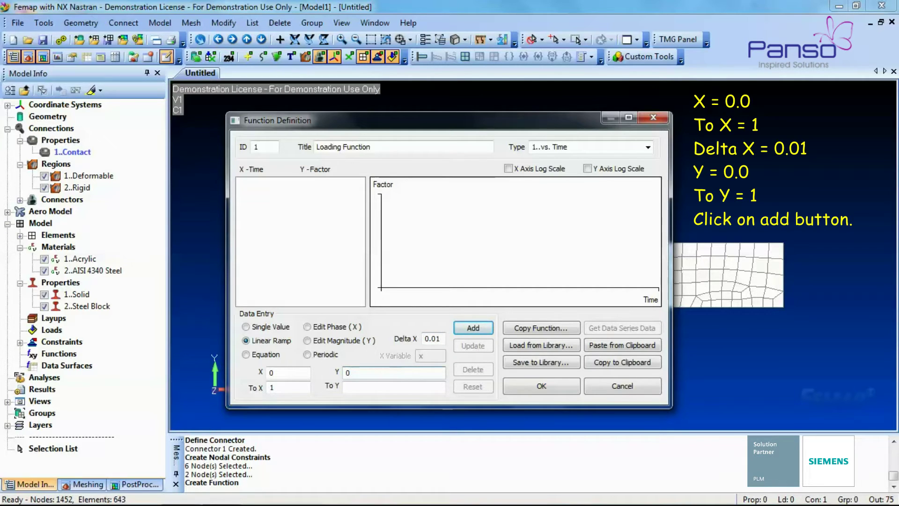
{"action": "left_click", "coordinate": [398, 387]}
{"action": "type", "text": "1"}
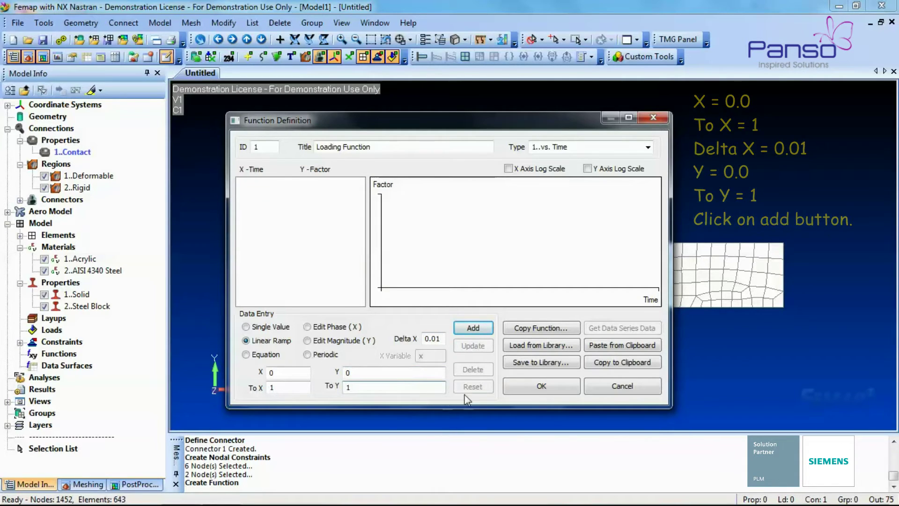
{"action": "left_click", "coordinate": [485, 330]}
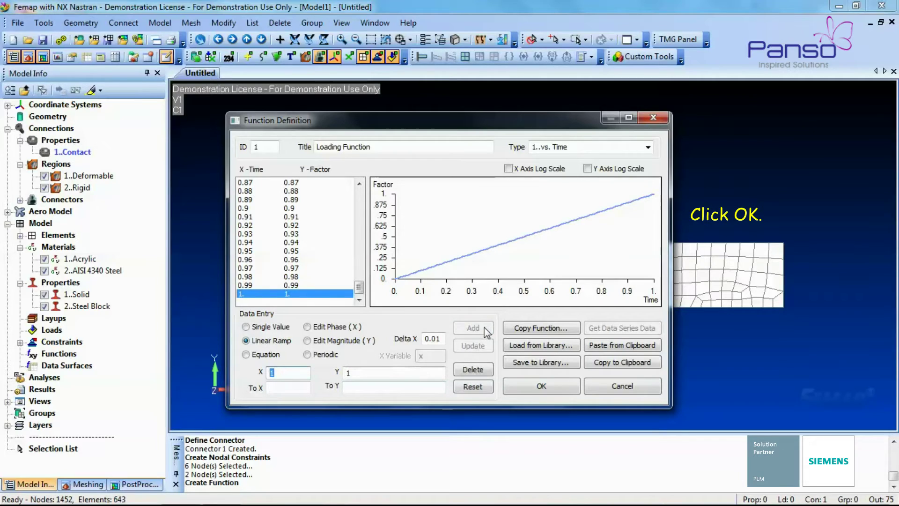
{"action": "left_click", "coordinate": [519, 387]}
{"action": "left_click", "coordinate": [596, 384]}
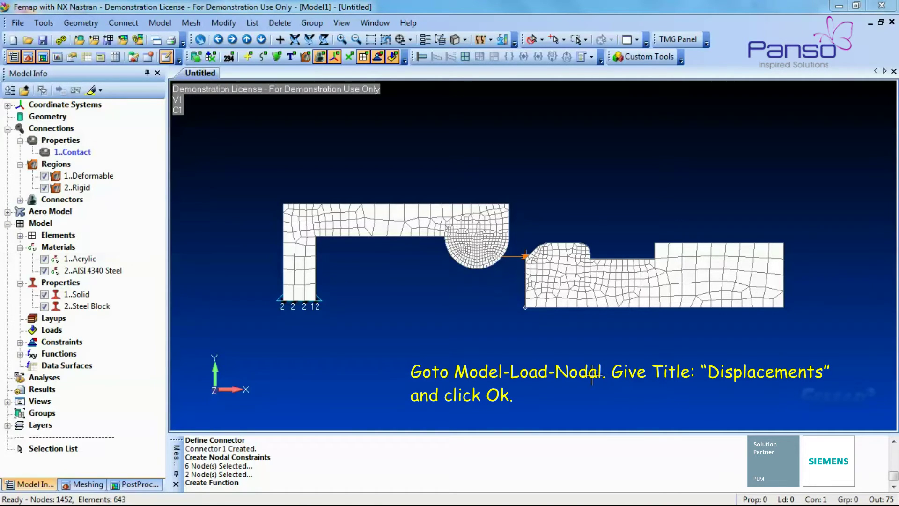
Create load set 1 titled 'Displacements' for nodal loads.
{"action": "left_click", "coordinate": [171, 25]}
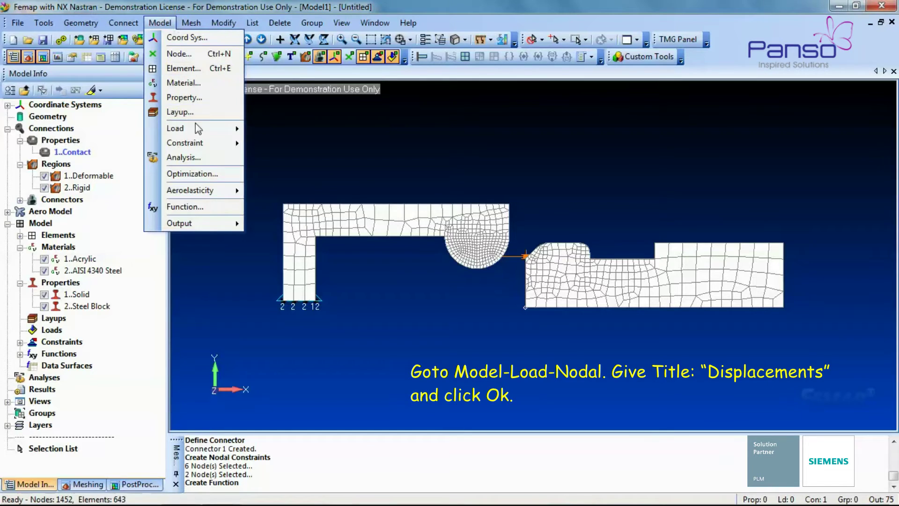
{"action": "mouse_move", "coordinate": [195, 126]}
{"action": "left_click", "coordinate": [281, 160]}
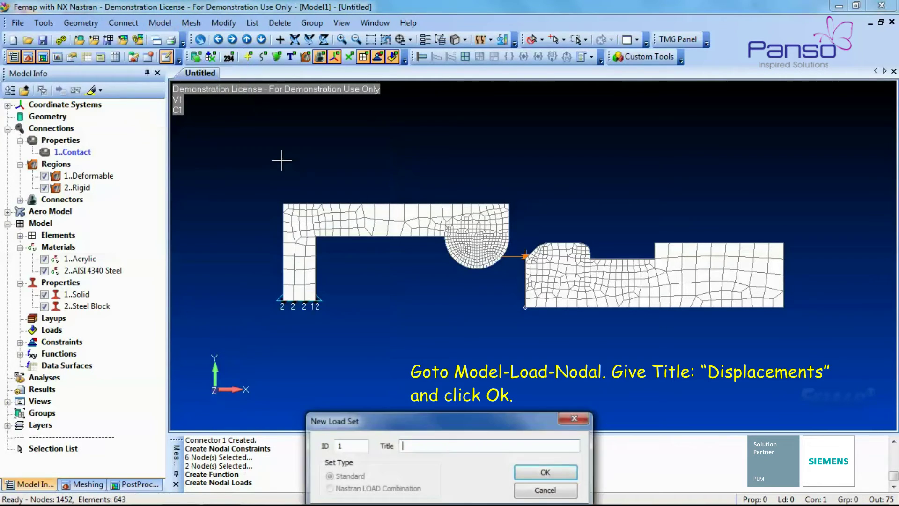
{"action": "type", "text": "Di"}
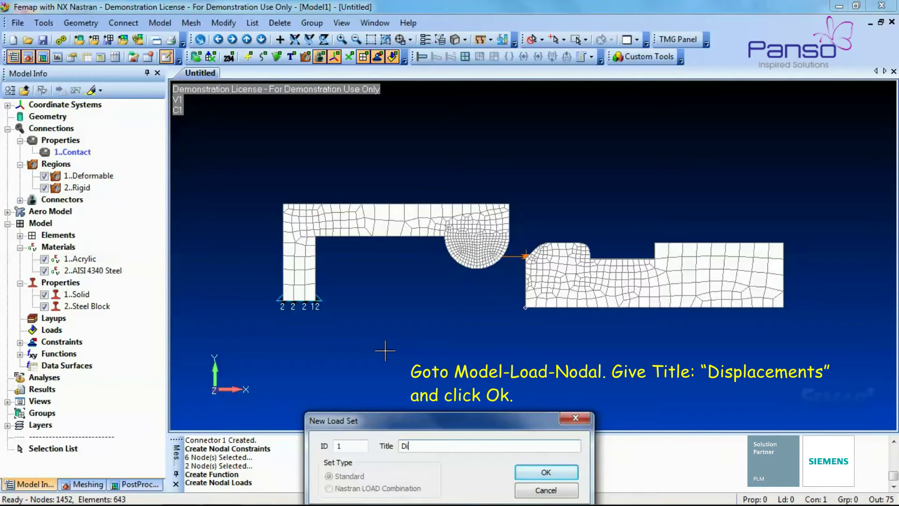
{"action": "type", "text": "splacements"}
{"action": "key", "text": "Return"}
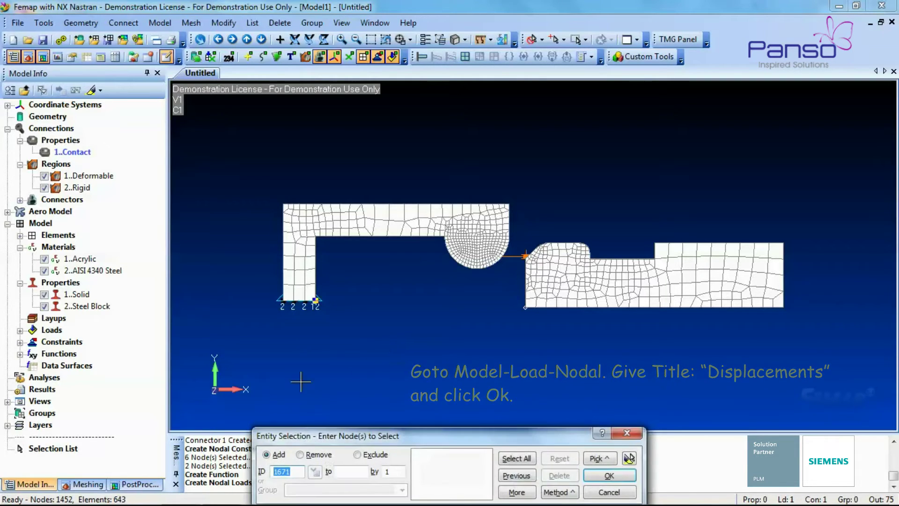
Select clip nodes 73 and 729 for the nodal load.
{"action": "left_click_drag", "start_coordinate": [339, 437], "coordinate": [307, 125]}
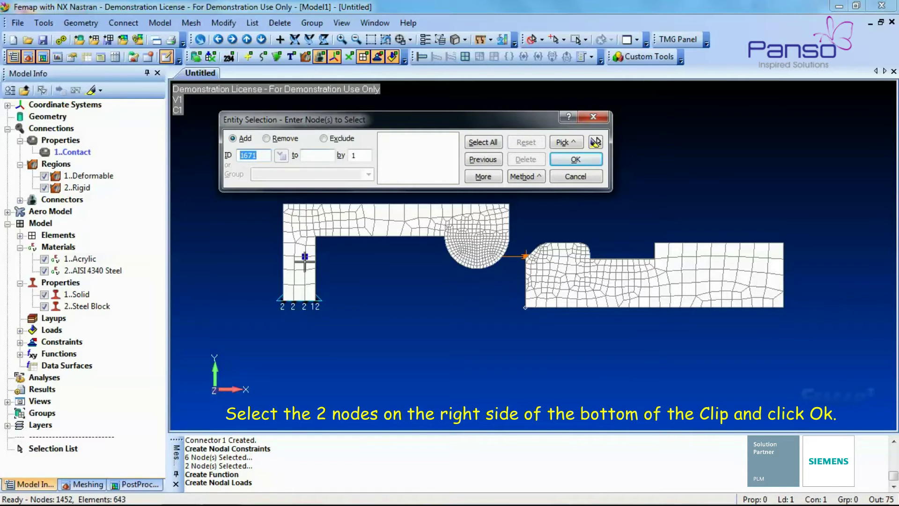
{"action": "left_click_drag", "start_coordinate": [302, 286], "coordinate": [334, 322]}
{"action": "left_click", "coordinate": [576, 159]}
Apply a 2.25 TX displacement to both nodes, time-dependent on 1..Loading Function.
{"action": "left_click_drag", "start_coordinate": [453, 230], "coordinate": [445, 124]}
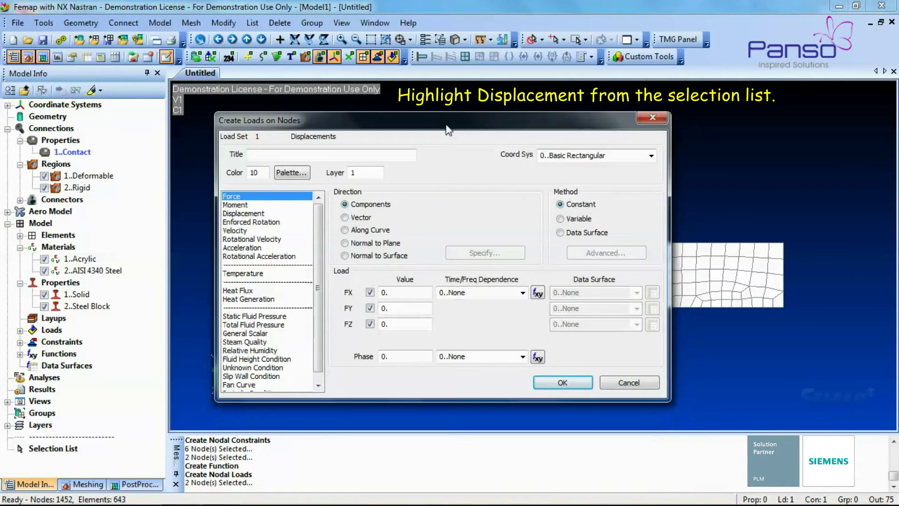
{"action": "left_click", "coordinate": [251, 214]}
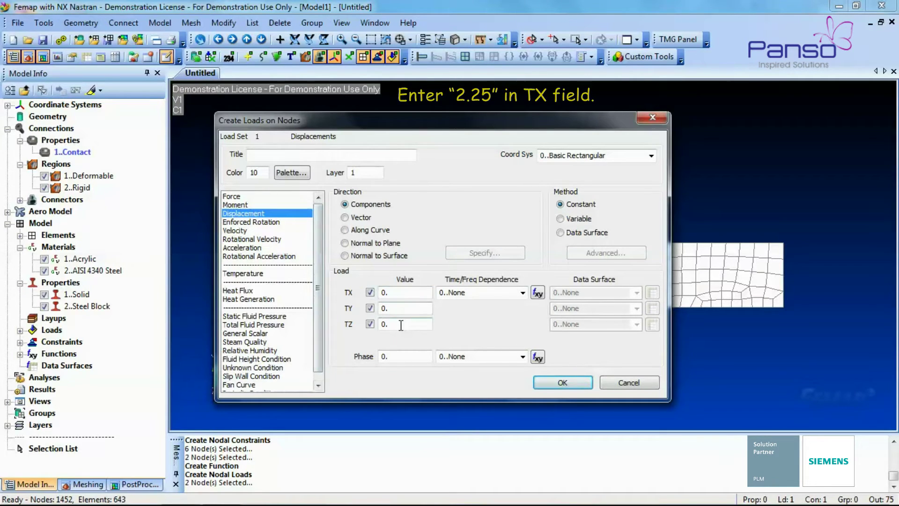
{"action": "double_click", "coordinate": [401, 294]}
{"action": "type", "text": "2."}
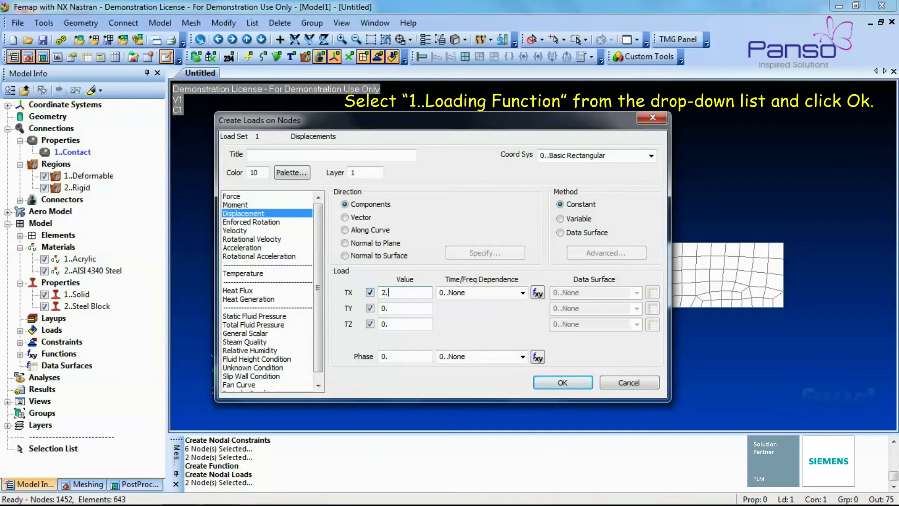
{"action": "left_click", "coordinate": [522, 293]}
{"action": "left_click", "coordinate": [511, 313]}
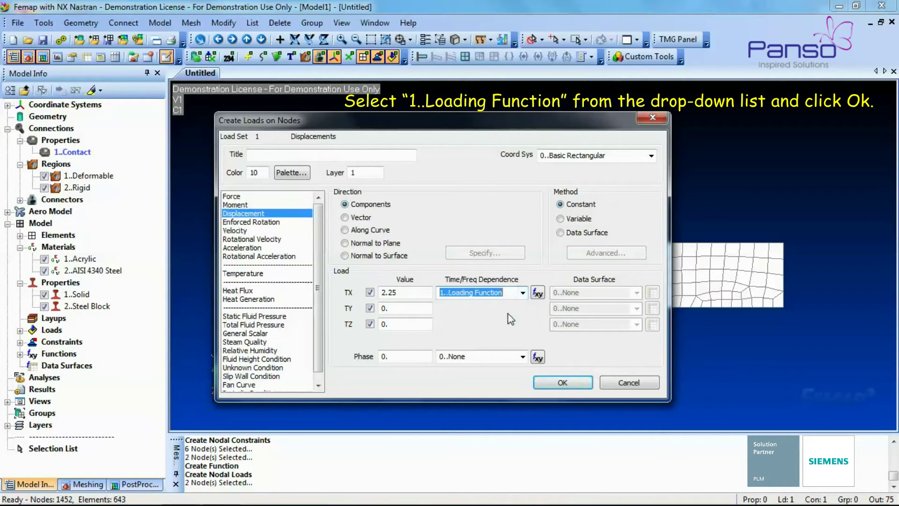
{"action": "left_click", "coordinate": [562, 382]}
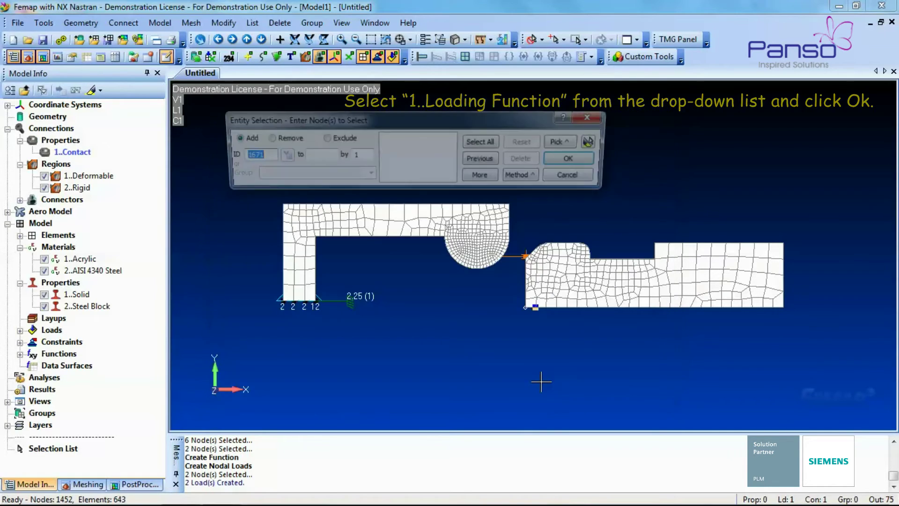
{"action": "left_click", "coordinate": [575, 176]}
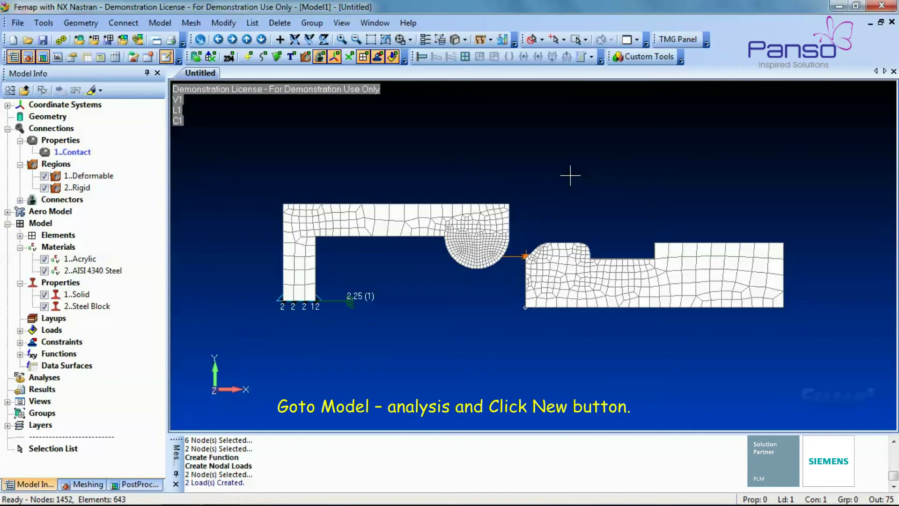
Start a new analysis set using 36..NX Nastran with 22..Advanced Nonlinear Static type.
{"action": "left_click", "coordinate": [159, 22]}
{"action": "left_click", "coordinate": [213, 158]}
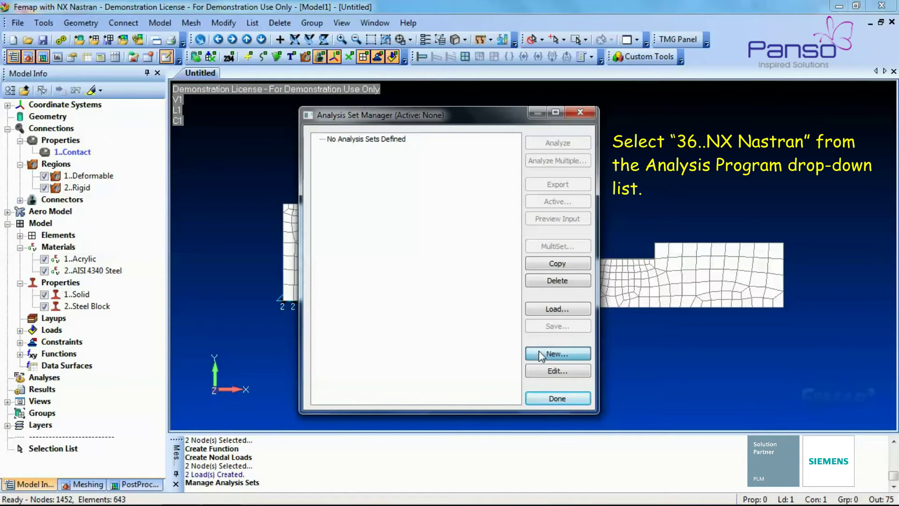
{"action": "left_click", "coordinate": [551, 353]}
{"action": "left_click_drag", "start_coordinate": [499, 398], "coordinate": [490, 238]}
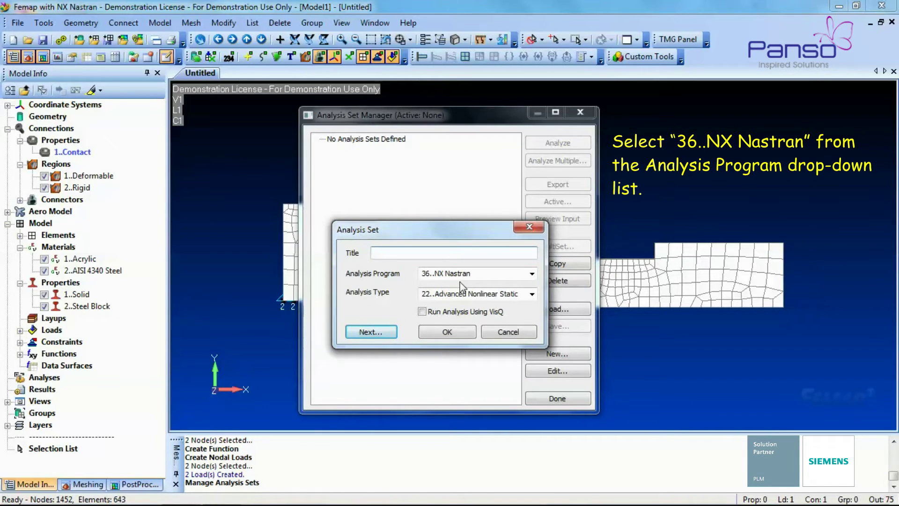
{"action": "left_click", "coordinate": [531, 274]}
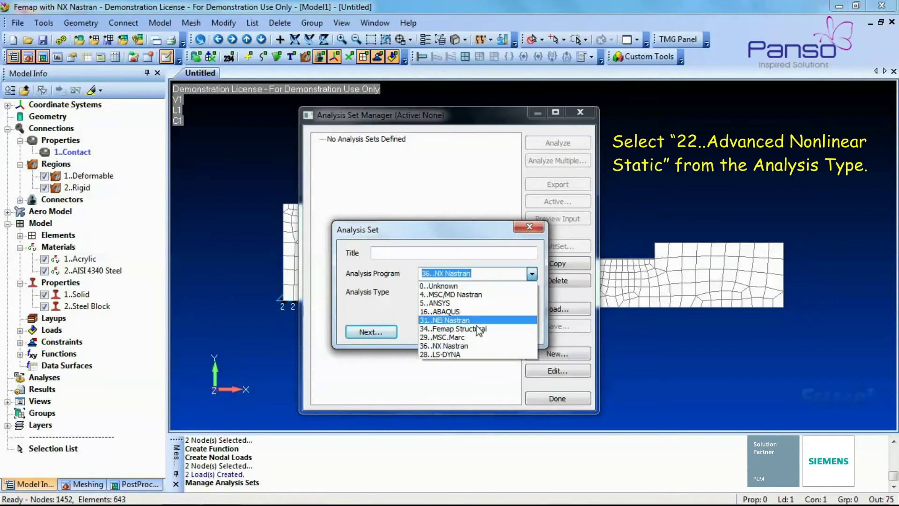
{"action": "left_click", "coordinate": [463, 333]}
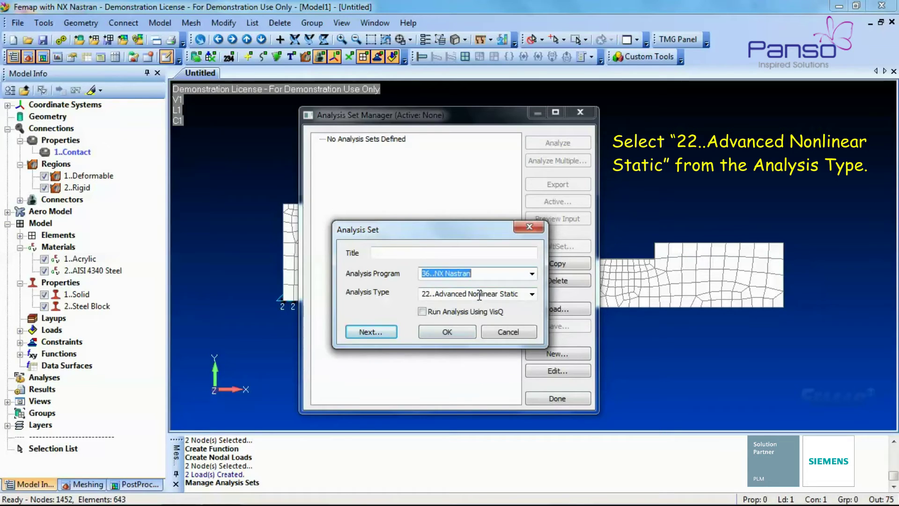
{"action": "left_click", "coordinate": [531, 294]}
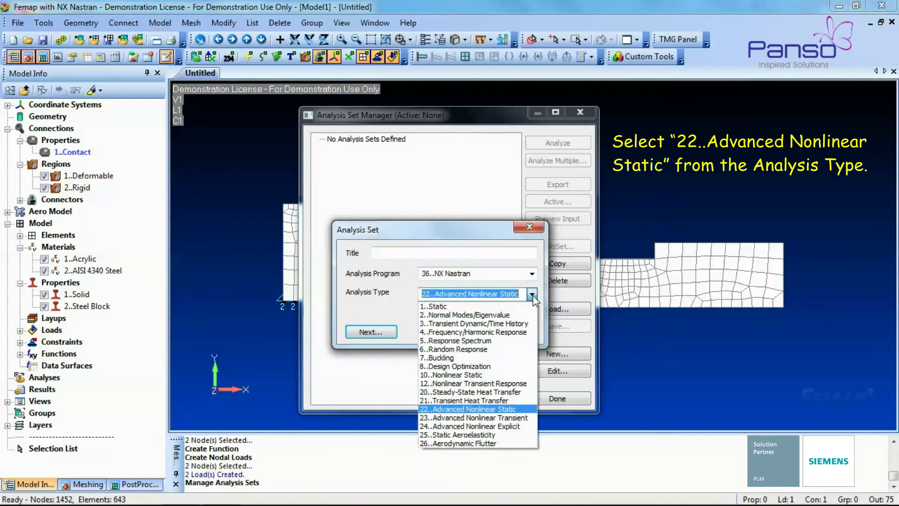
{"action": "left_click", "coordinate": [451, 410]}
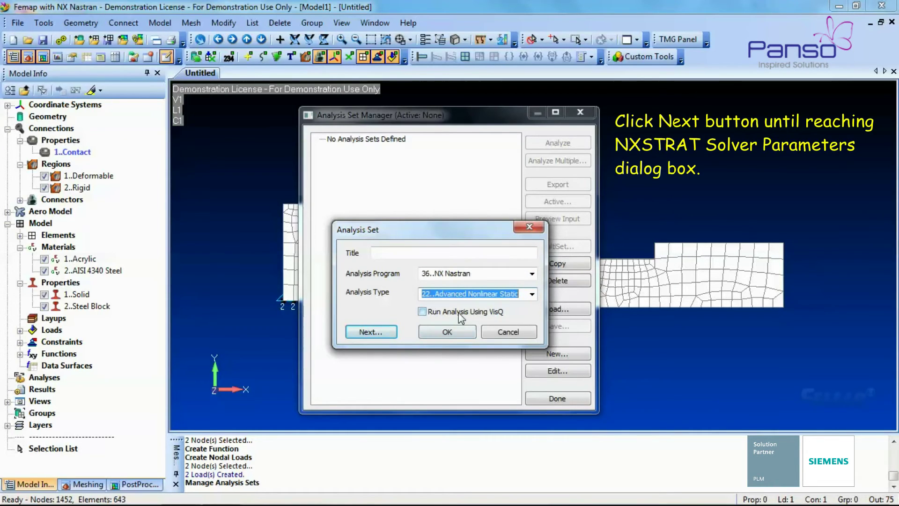
Set the NXSTRAT solver parameters to 100 time steps with a 0.01 time increment.
{"action": "left_click", "coordinate": [368, 332]}
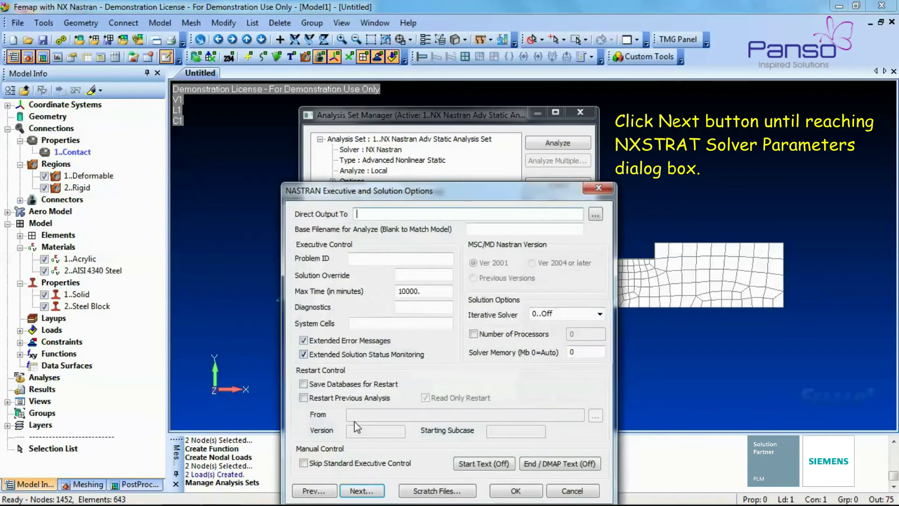
{"action": "left_click", "coordinate": [360, 490]}
{"action": "left_click", "coordinate": [397, 492]}
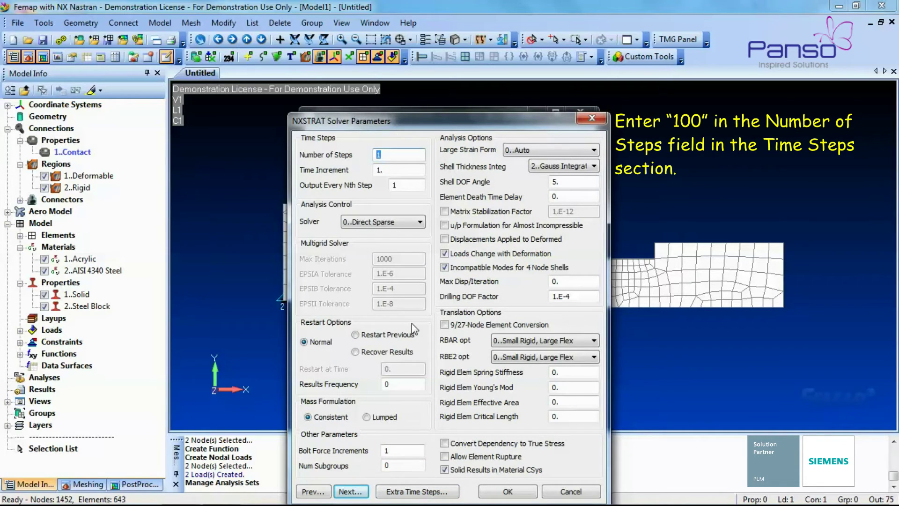
{"action": "type", "text": "1"}
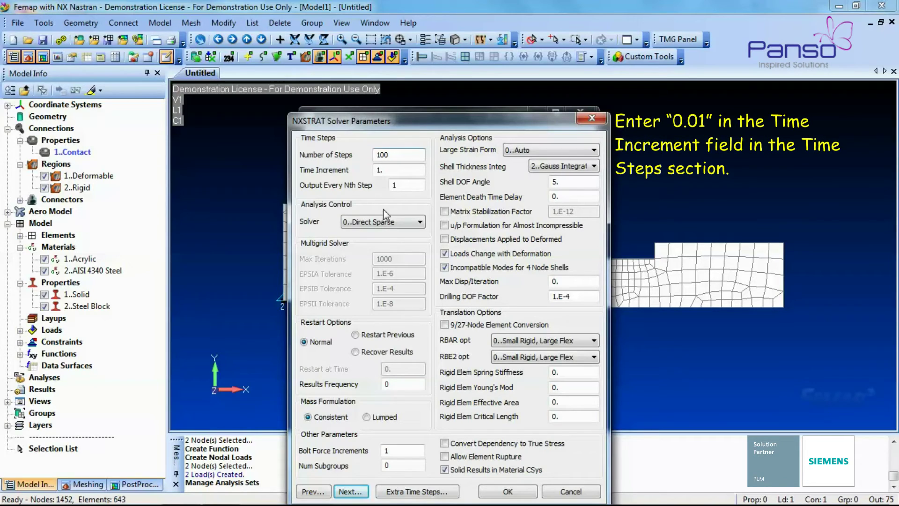
{"action": "key", "text": "Tab"}
{"action": "type", "text": "0."}
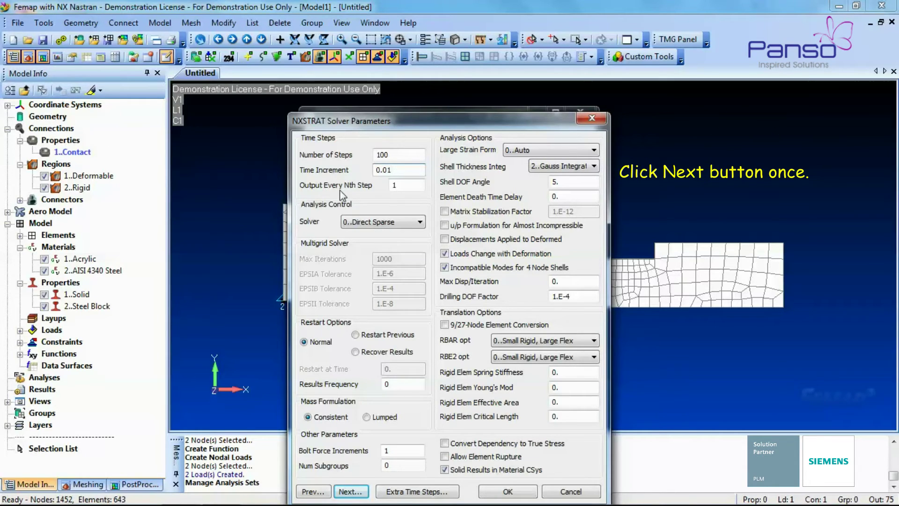
{"action": "left_click", "coordinate": [351, 492]}
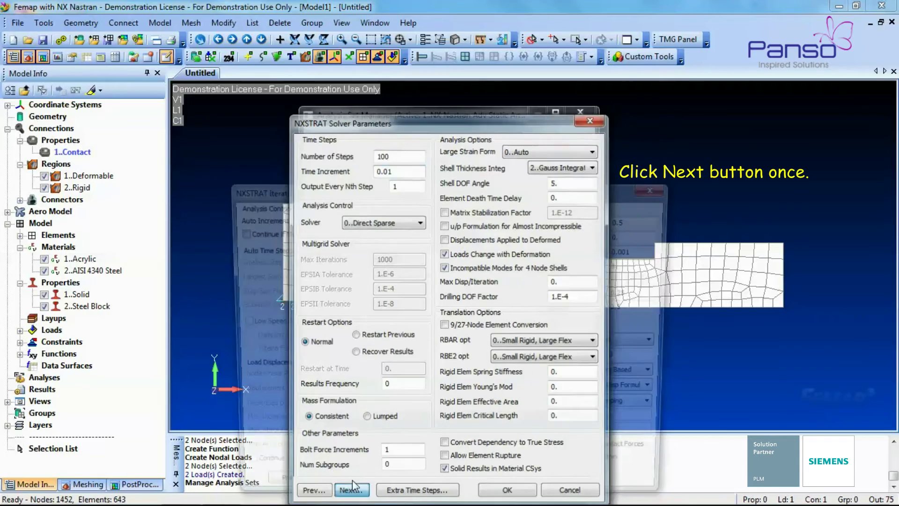
Set Auto Increment to 1..On in Analysis Control and accept the analysis set.
{"action": "left_click_drag", "start_coordinate": [400, 186], "coordinate": [400, 84]}
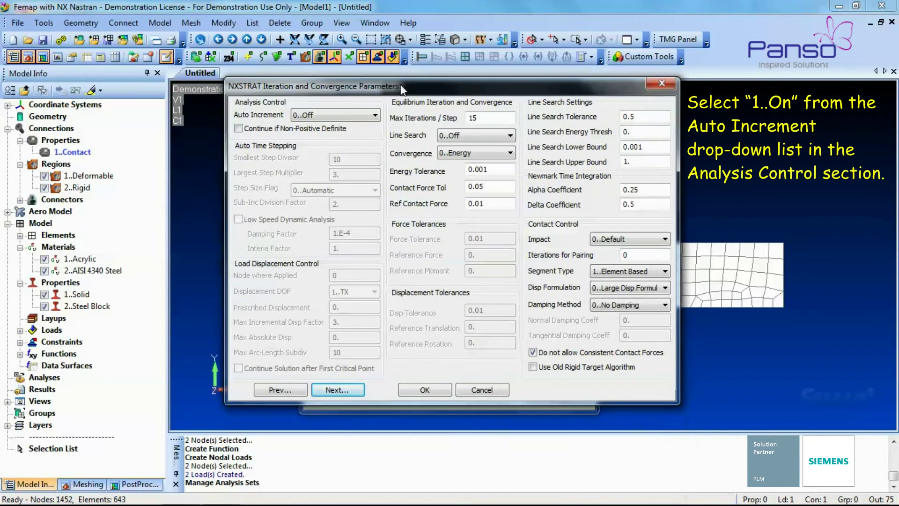
{"action": "left_click", "coordinate": [373, 116]}
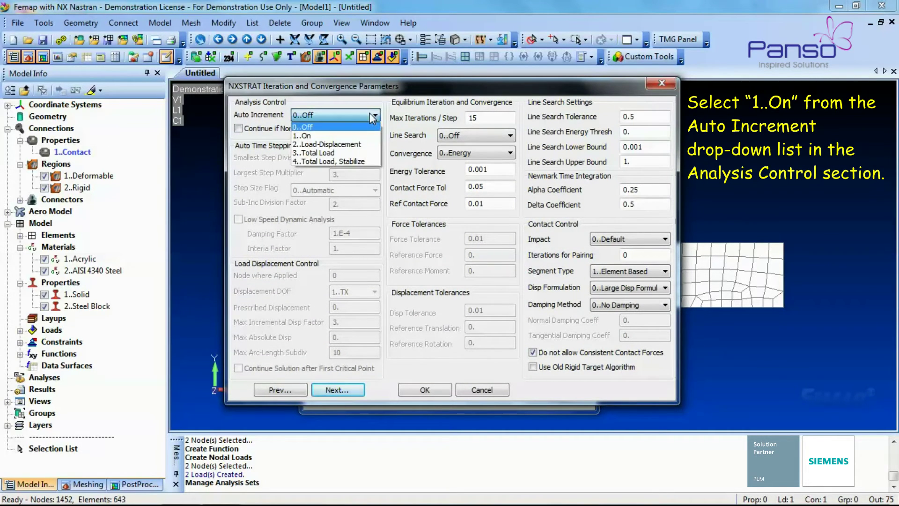
{"action": "left_click", "coordinate": [357, 136]}
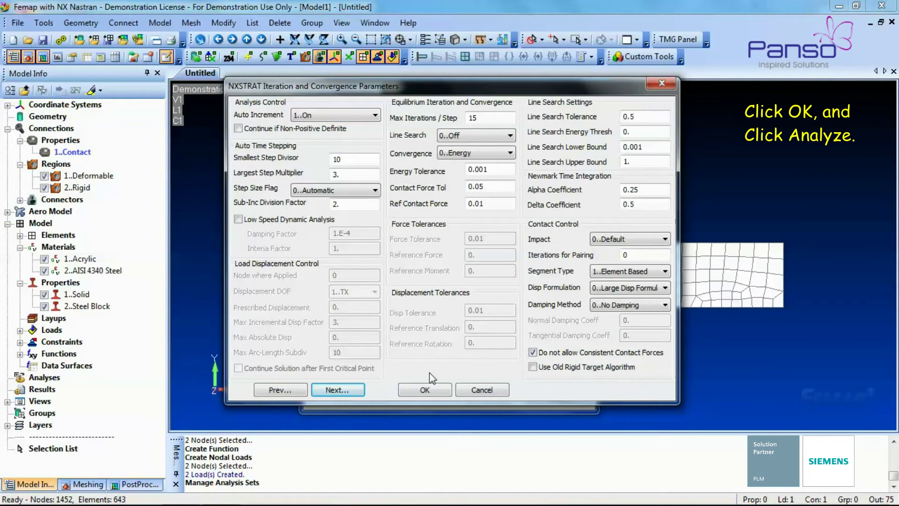
{"action": "left_click", "coordinate": [432, 390]}
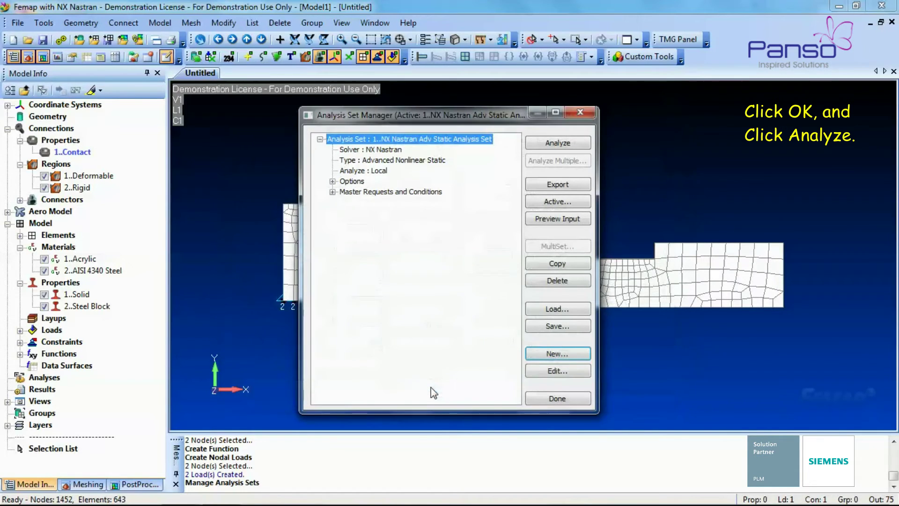
Run the analysis, load the nonlinear stresses and strains, and close the Analysis Monitor.
{"action": "left_click", "coordinate": [559, 144]}
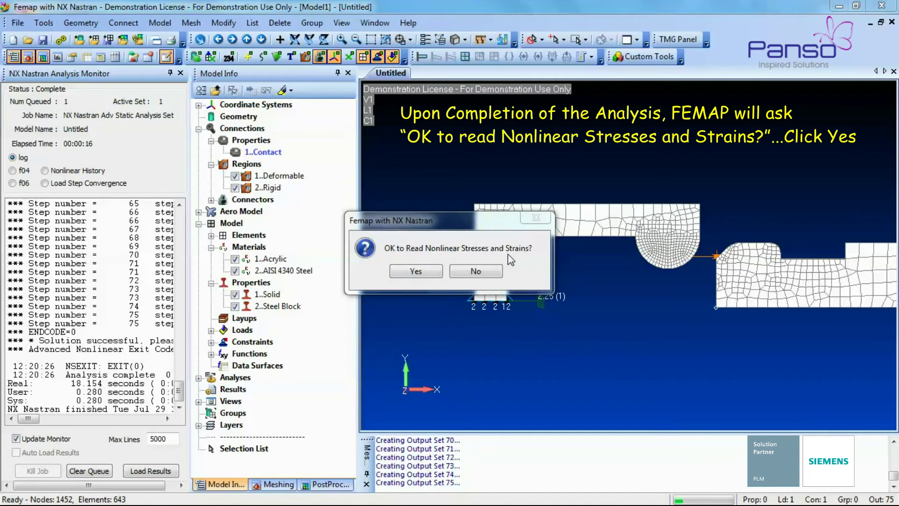
{"action": "left_click", "coordinate": [415, 271]}
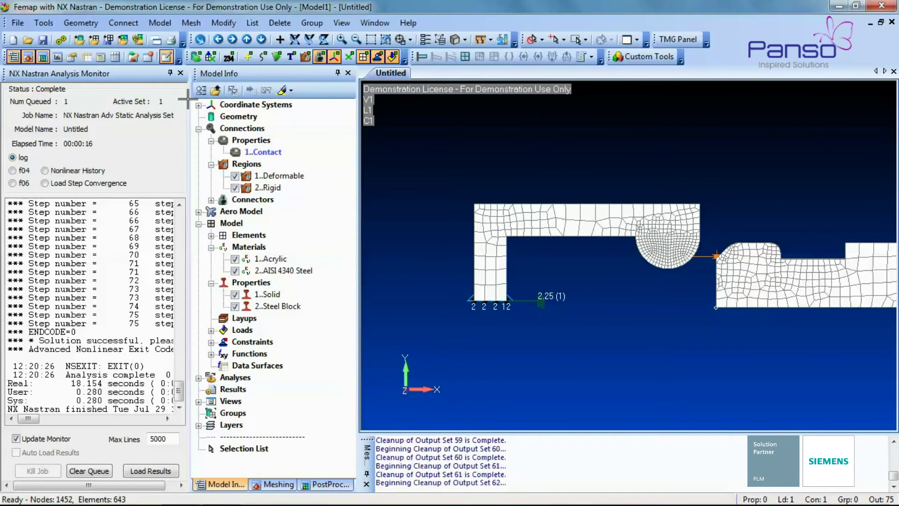
{"action": "left_click", "coordinate": [180, 73]}
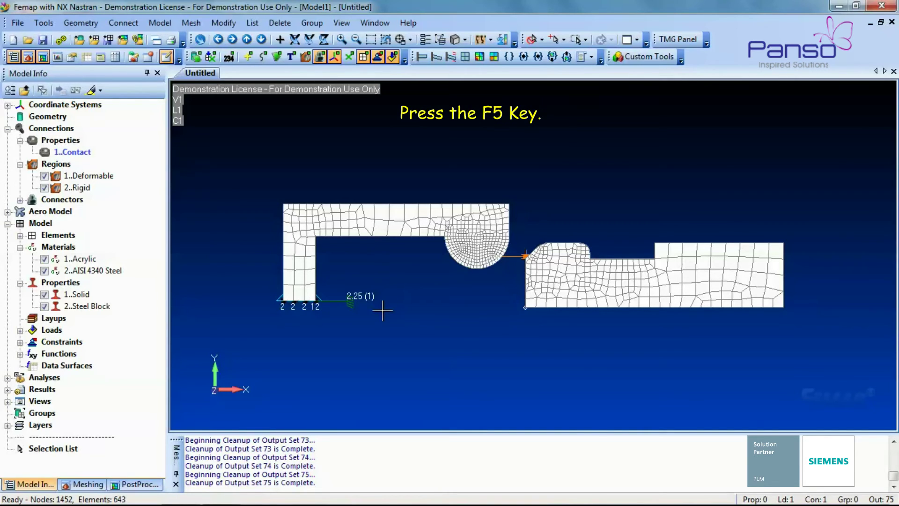
Show the Case 75 Time 1 deformed shape (Total Translation) with a Solid Von Mises Stress contour.
{"action": "key", "text": "F5"}
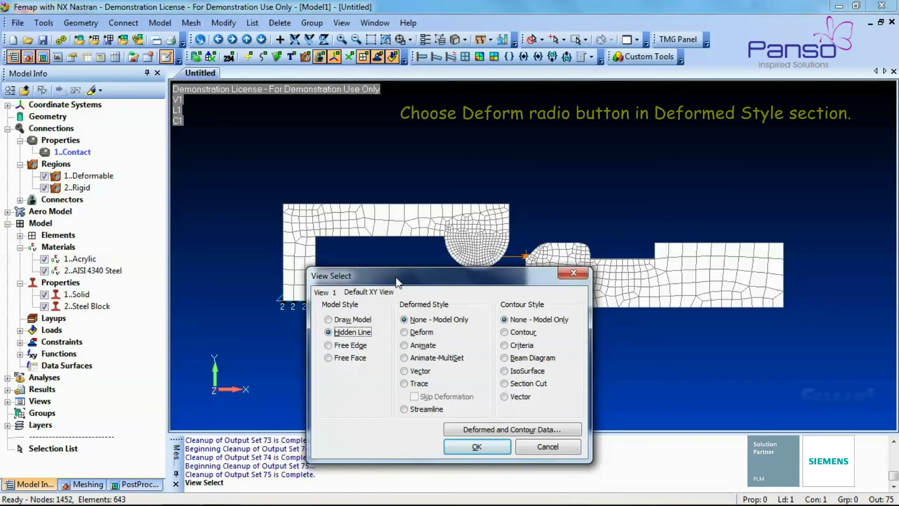
{"action": "left_click", "coordinate": [415, 333]}
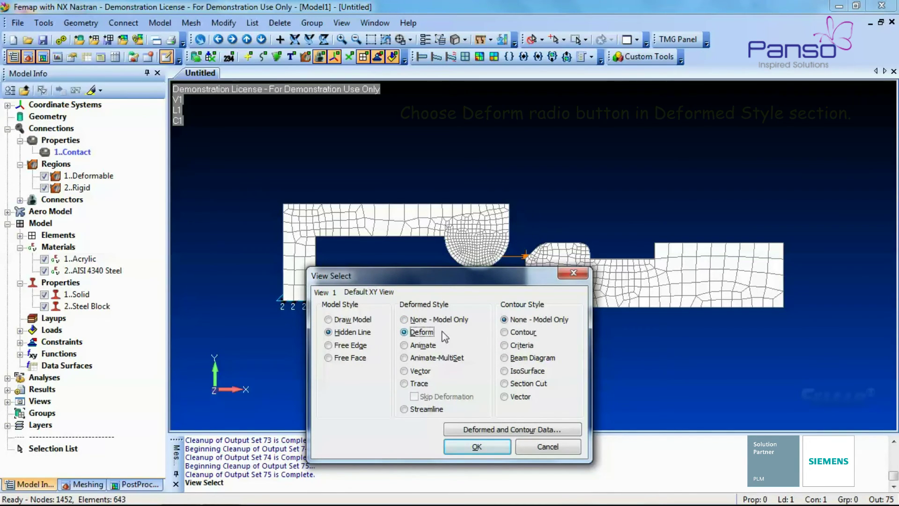
{"action": "left_click", "coordinate": [505, 332]}
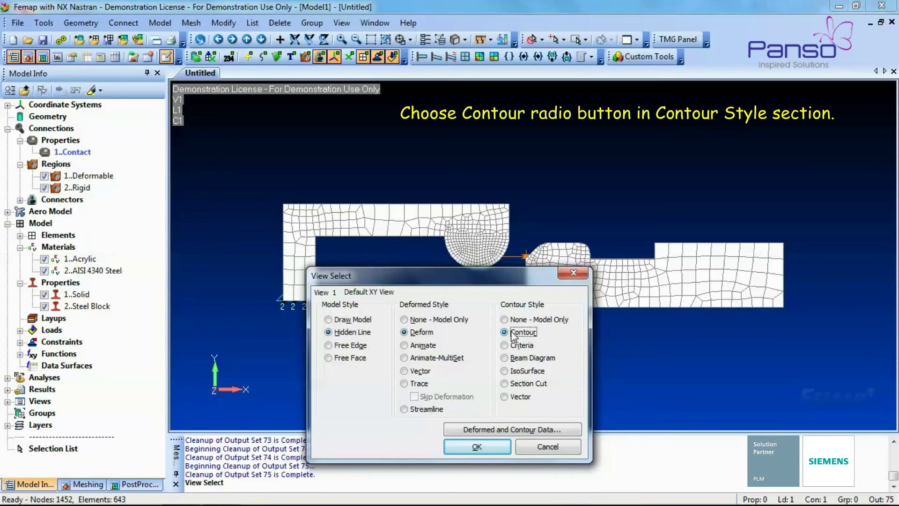
{"action": "left_click", "coordinate": [524, 430]}
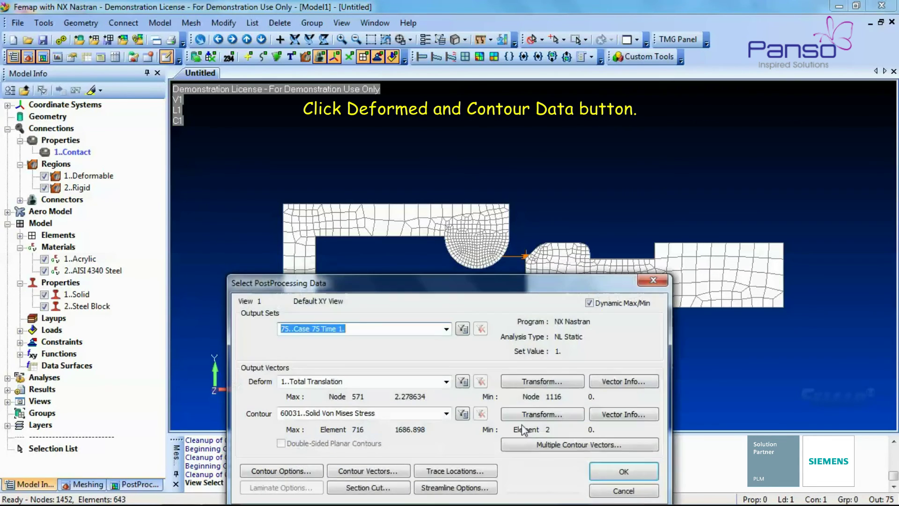
{"action": "left_click_drag", "start_coordinate": [498, 280], "coordinate": [474, 107]}
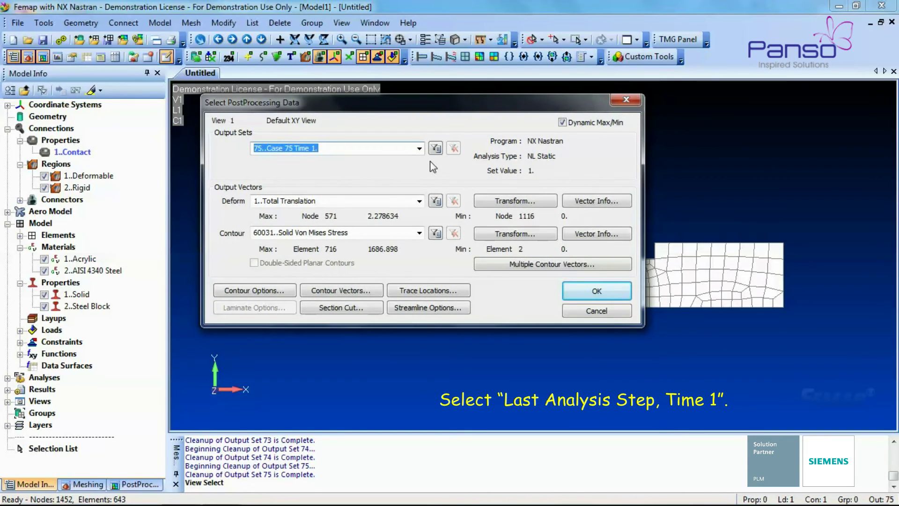
{"action": "left_click", "coordinate": [419, 147]}
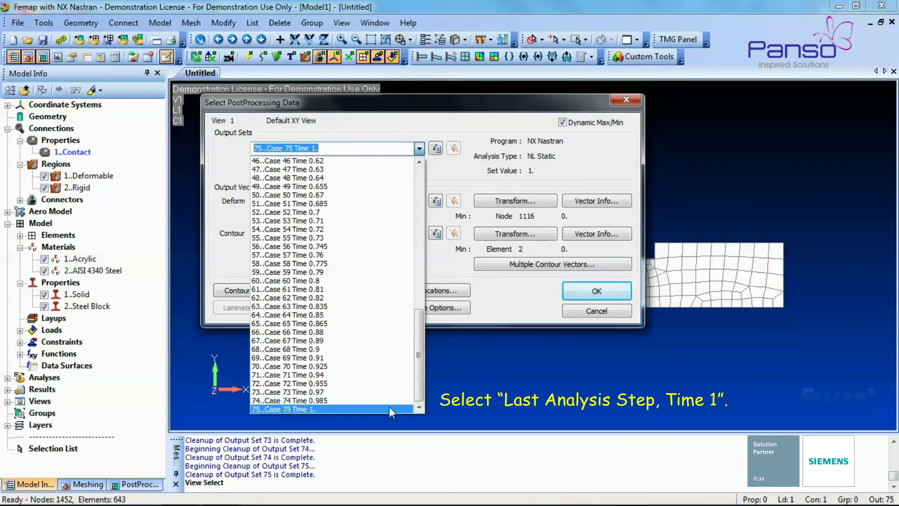
{"action": "left_click", "coordinate": [389, 406]}
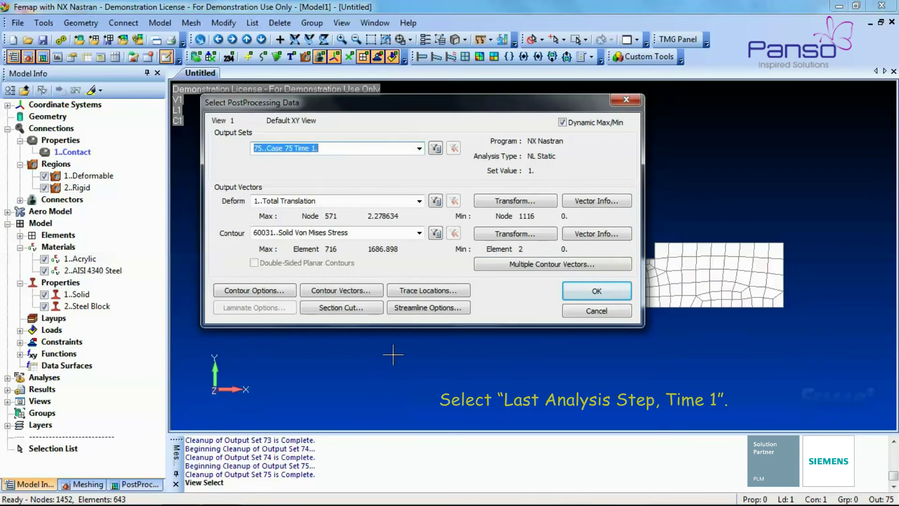
{"action": "left_click", "coordinate": [406, 202]}
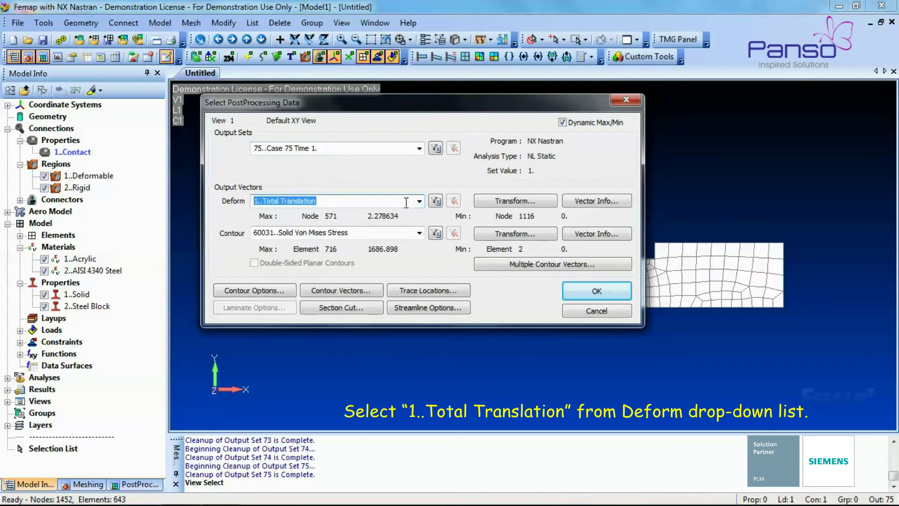
{"action": "left_click", "coordinate": [386, 230]}
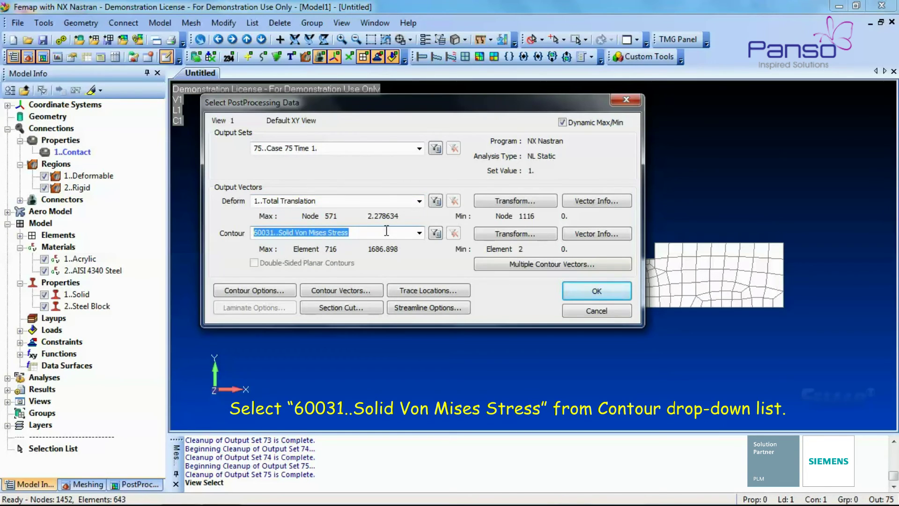
{"action": "left_click", "coordinate": [583, 298]}
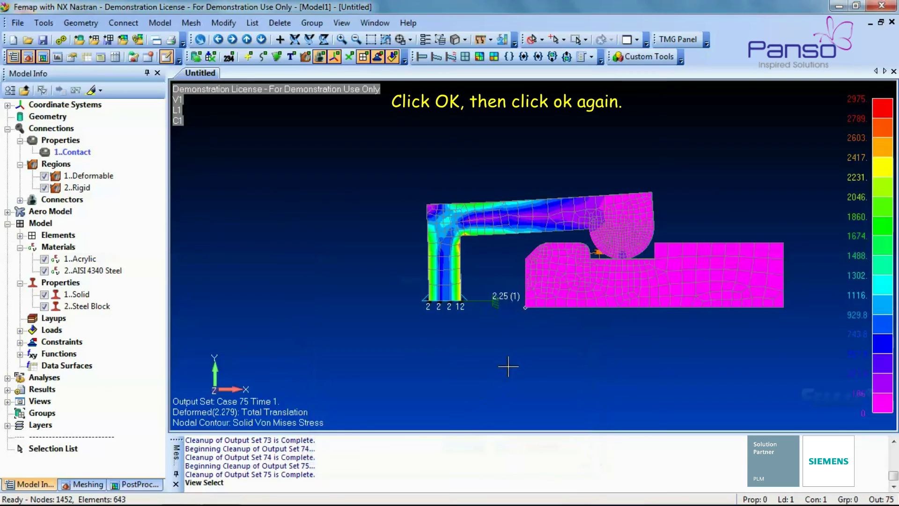
Tilt the model into a perspective view and choose the Animate-MultiSet display style.
{"action": "middle_click_drag", "start_coordinate": [519, 359], "coordinate": [563, 413]}
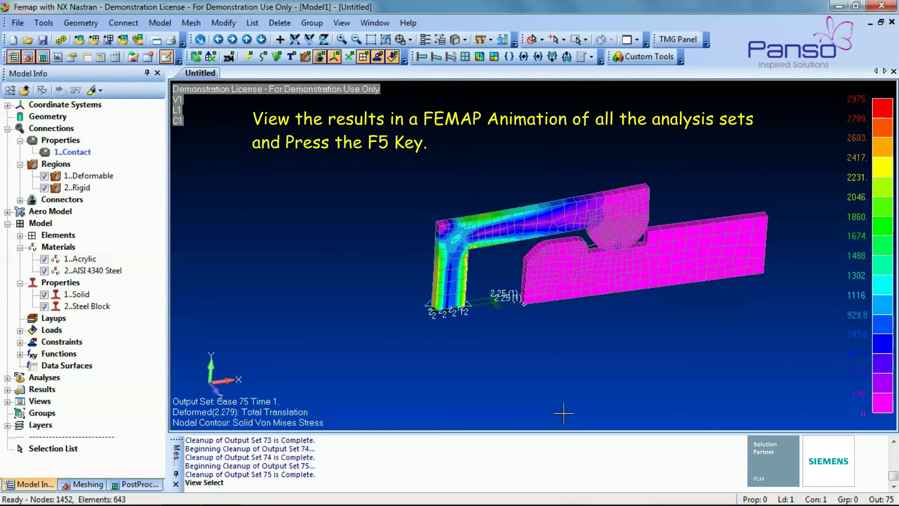
{"action": "scroll", "coordinate": [576, 339], "scroll_direction": "up", "scroll_amount": 2}
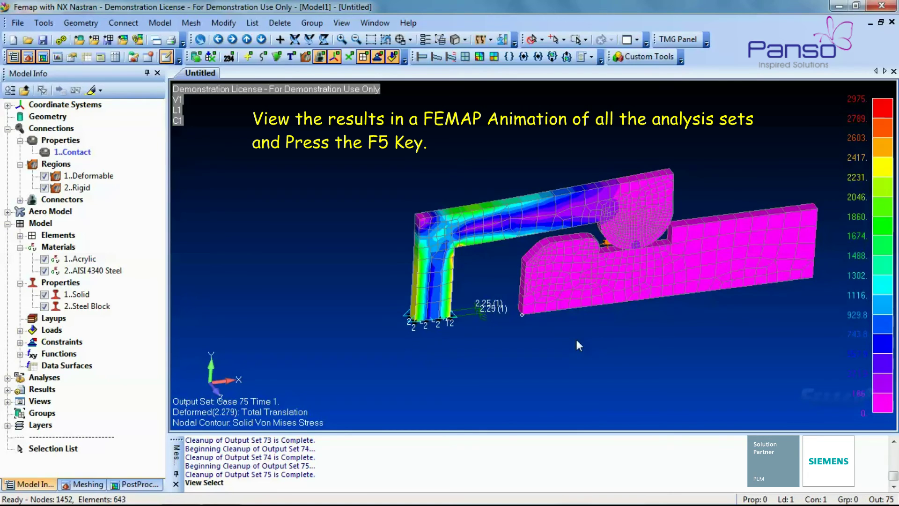
{"action": "key", "text": "F5"}
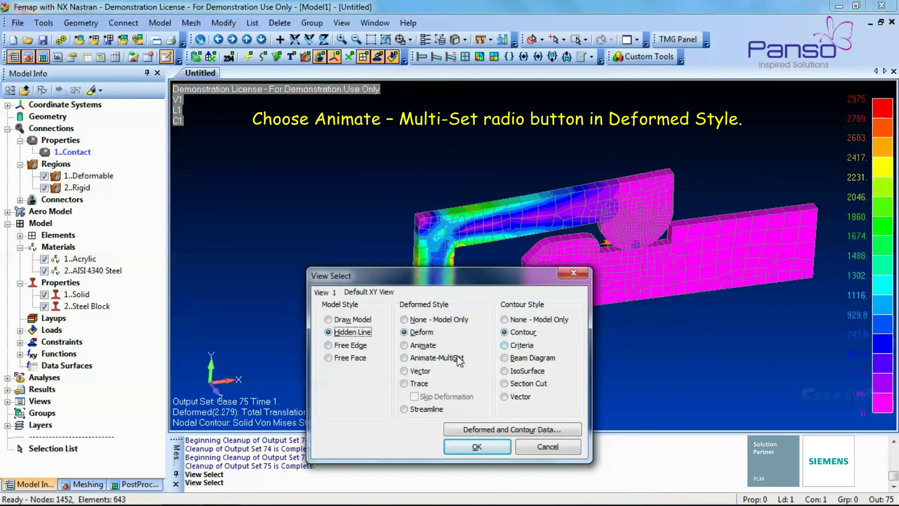
{"action": "left_click", "coordinate": [450, 358]}
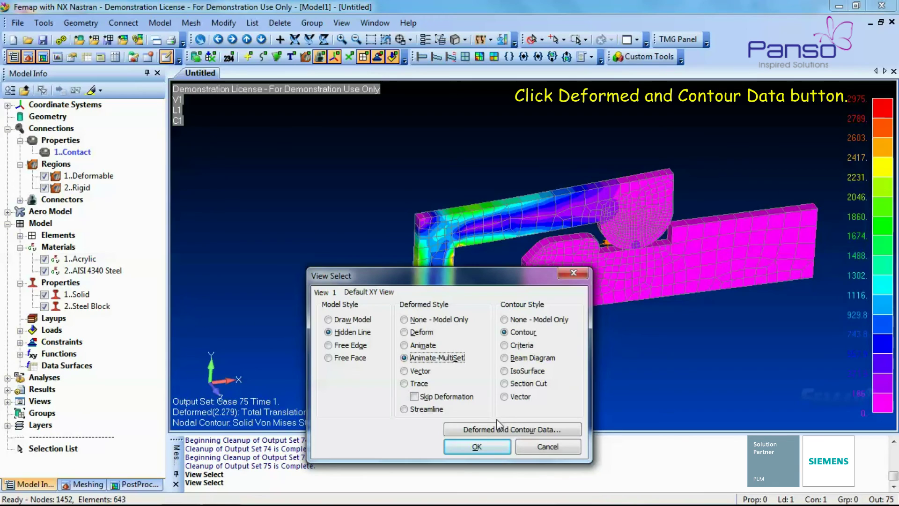
Animate the results from Case 1 Time 0.01 through Case 75 Time 1.
{"action": "left_click", "coordinate": [502, 430]}
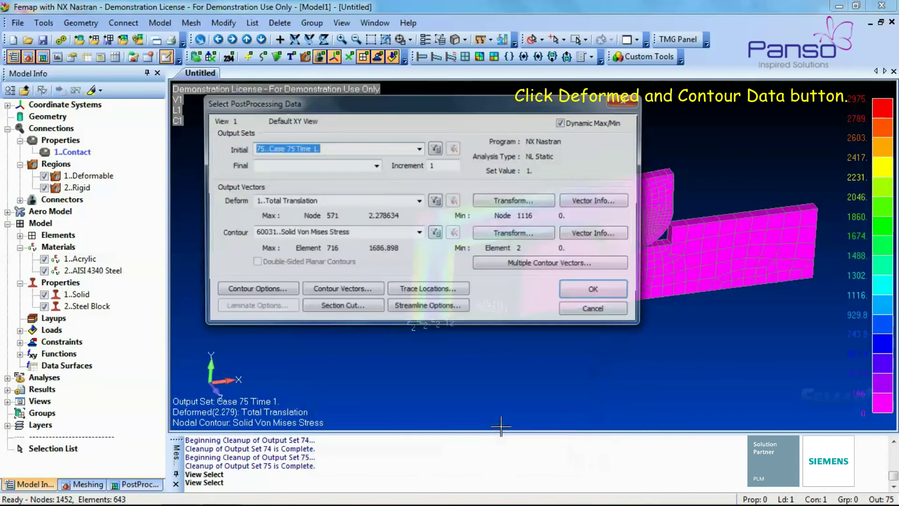
{"action": "left_click", "coordinate": [419, 149]}
{"action": "left_click_drag", "start_coordinate": [421, 337], "coordinate": [418, 193]}
{"action": "left_click", "coordinate": [319, 161]}
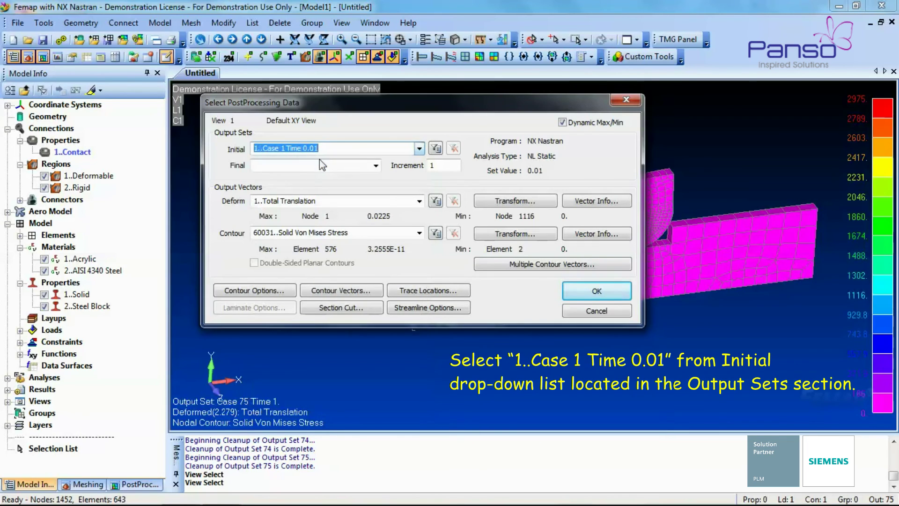
{"action": "left_click", "coordinate": [375, 166]}
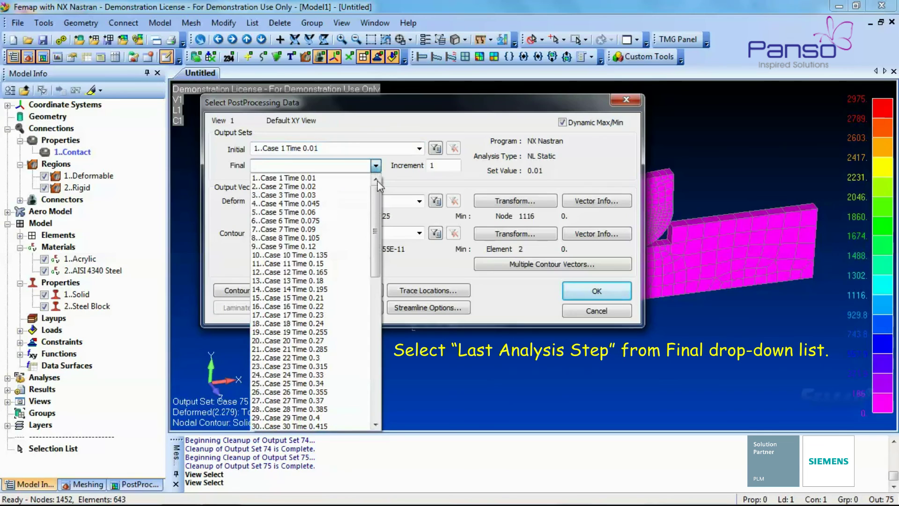
{"action": "left_click_drag", "start_coordinate": [376, 232], "coordinate": [383, 379]}
{"action": "left_click", "coordinate": [300, 425]}
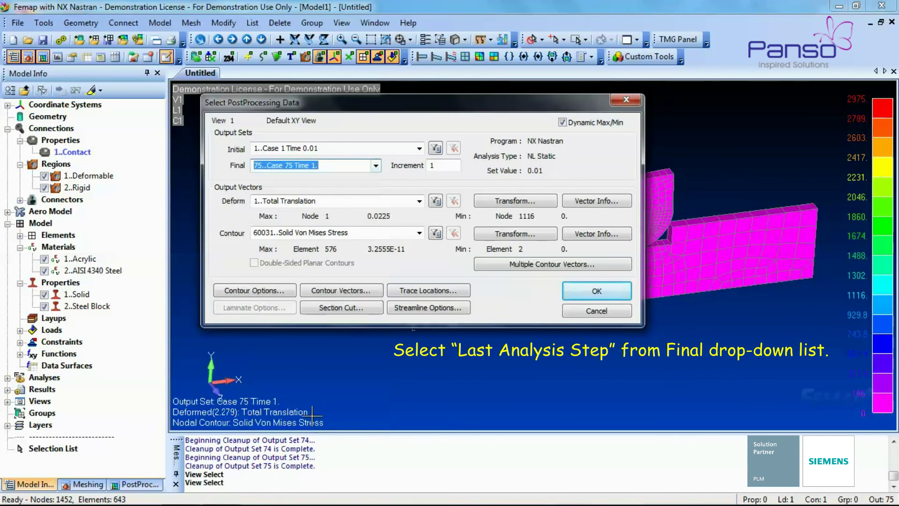
{"action": "left_click", "coordinate": [573, 293]}
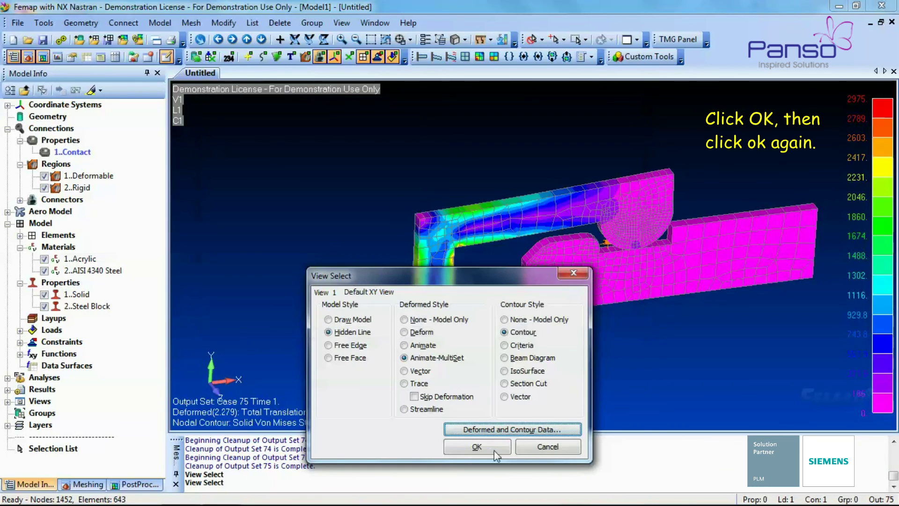
{"action": "left_click", "coordinate": [486, 446]}
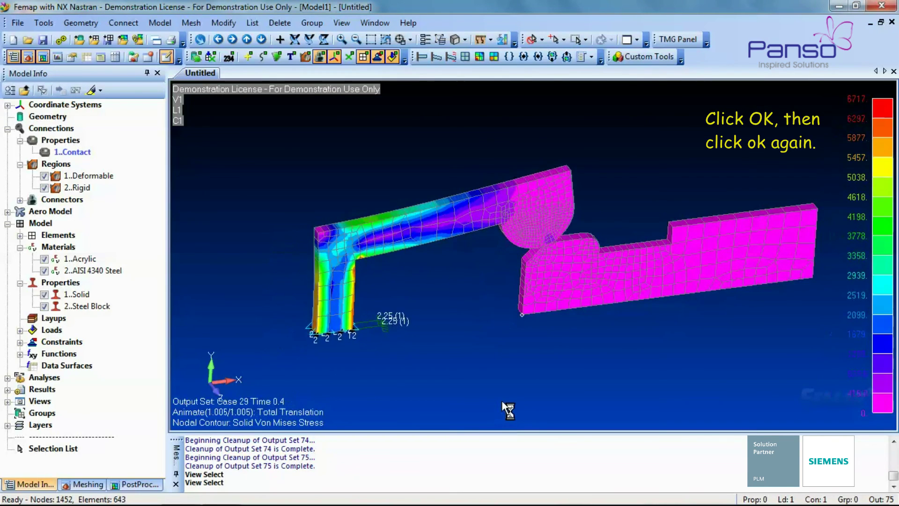